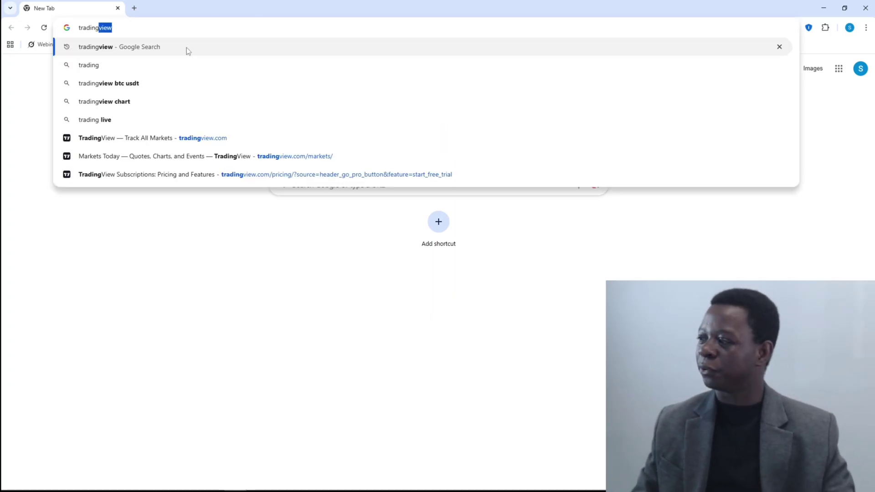
# - Search Google for tradingview, open the TradingView website and go to its Markets page
pyautogui.click(147, 47)
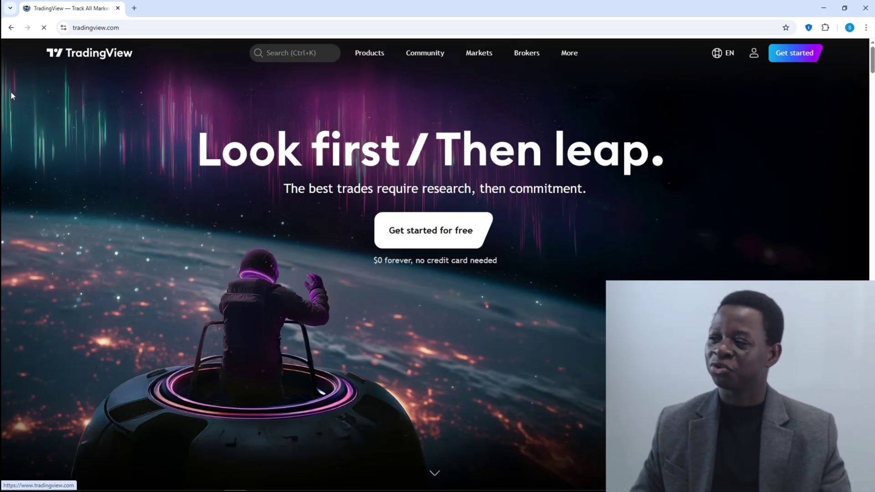
pyautogui.moveTo(386, 51)
pyautogui.moveTo(442, 59)
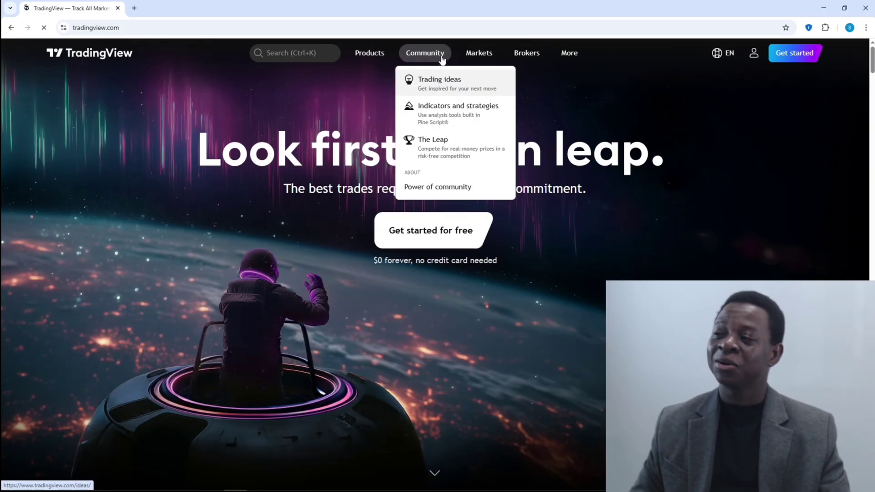
pyautogui.moveTo(475, 61)
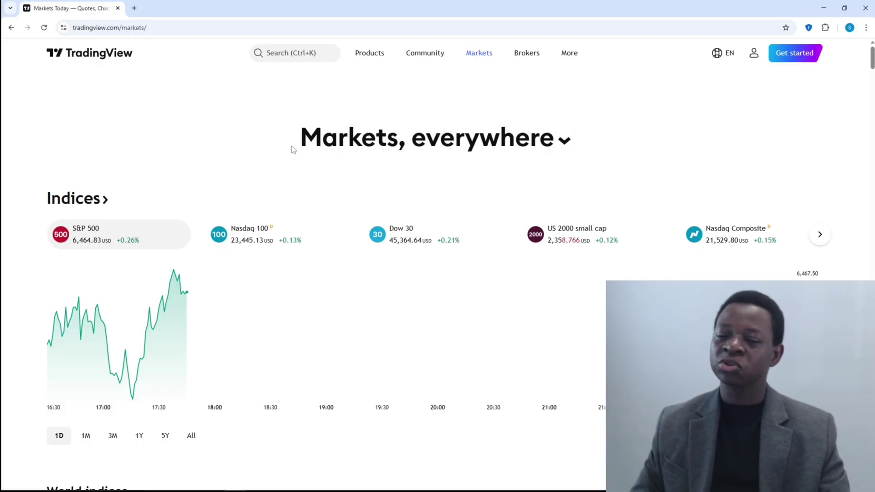
# - Look through the world indices, US stocks and community trends sections of the Markets page
pyautogui.scroll(-2, 61, 191)
pyautogui.scroll(-10, 64, 186)
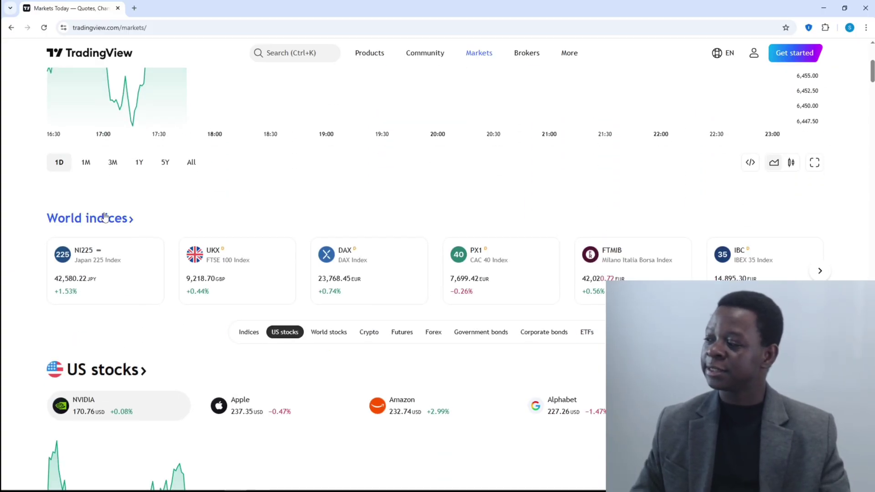
pyautogui.scroll(-6, 147, 211)
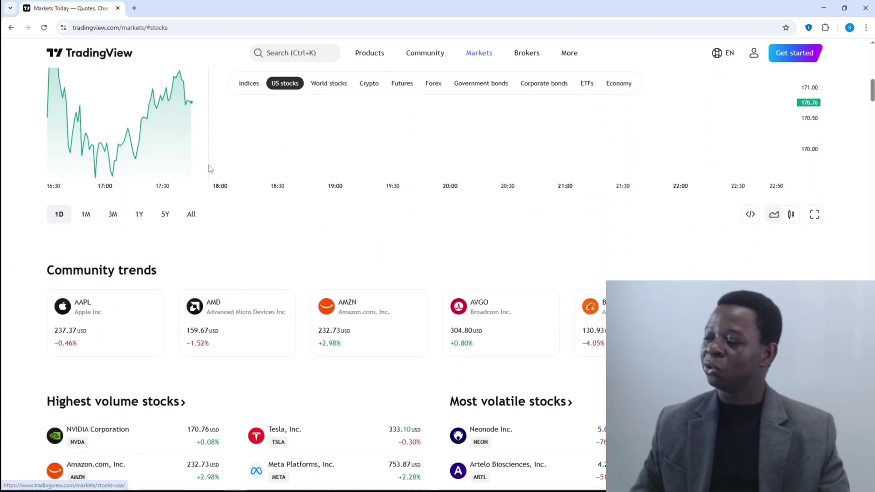
pyautogui.scroll(-8, 478, 201)
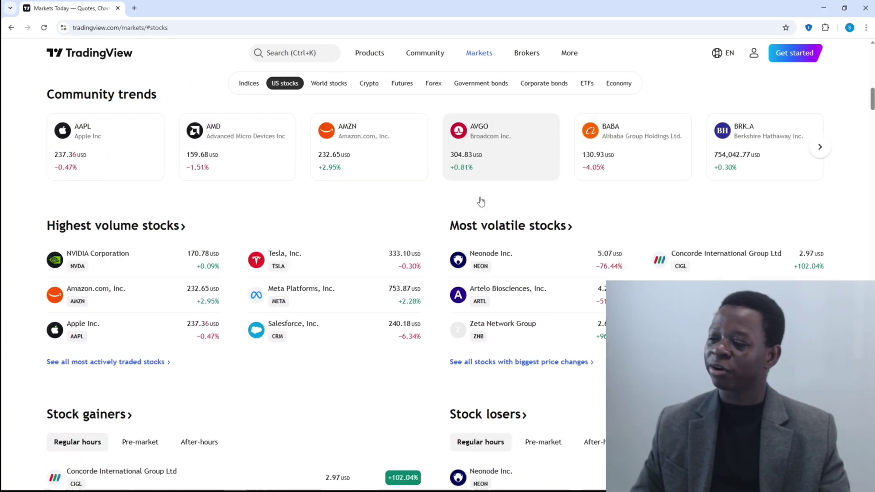
pyautogui.scroll(15, 353, 225)
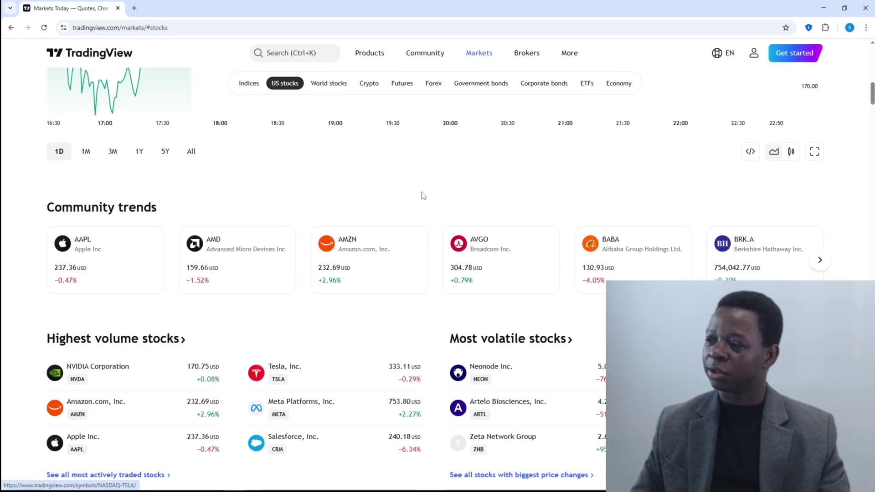
pyautogui.scroll(-4, 423, 208)
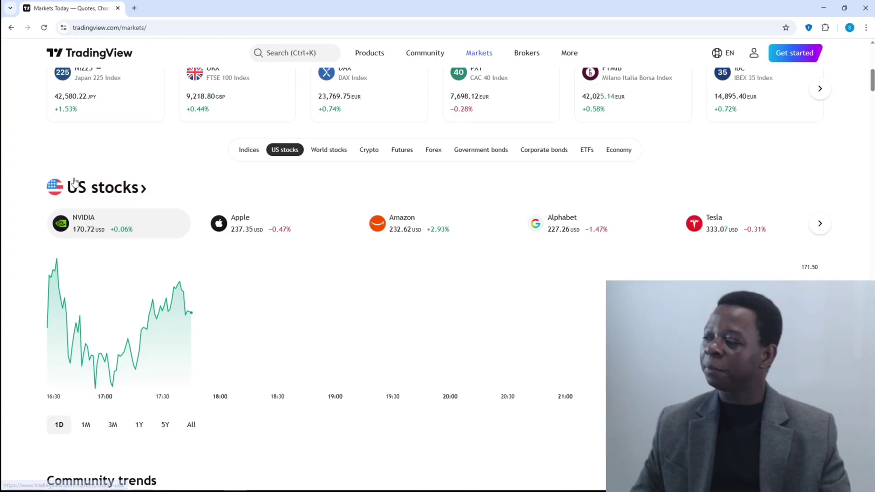
pyautogui.scroll(-2, 376, 184)
pyautogui.scroll(2, 361, 177)
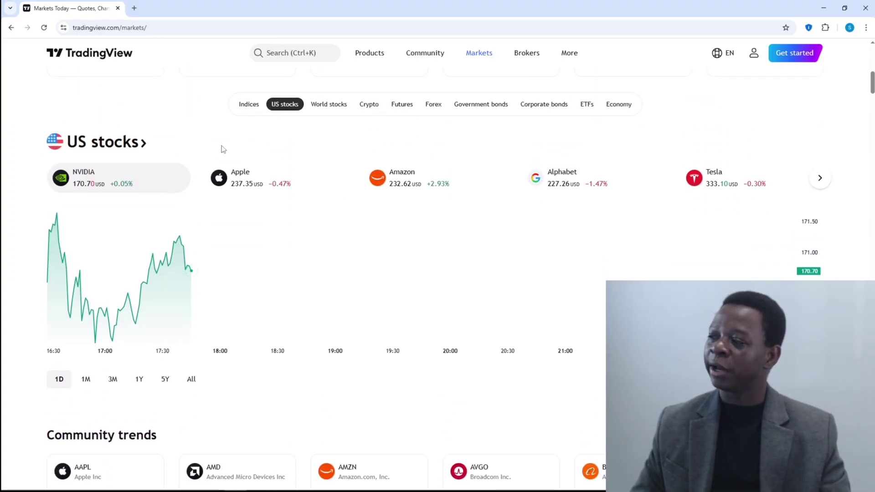
pyautogui.scroll(3, 190, 146)
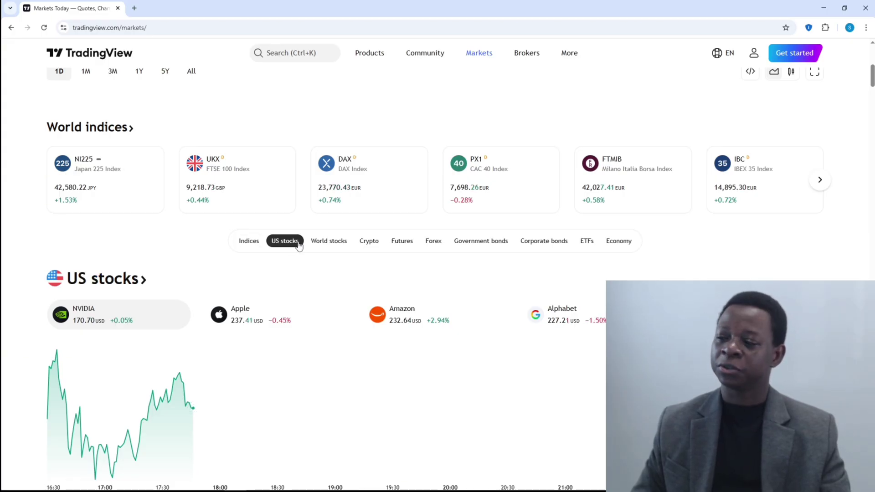
# - Show Binance Coin in the Crypto section of the Markets page and open its full-featured chart
pyautogui.click(371, 244)
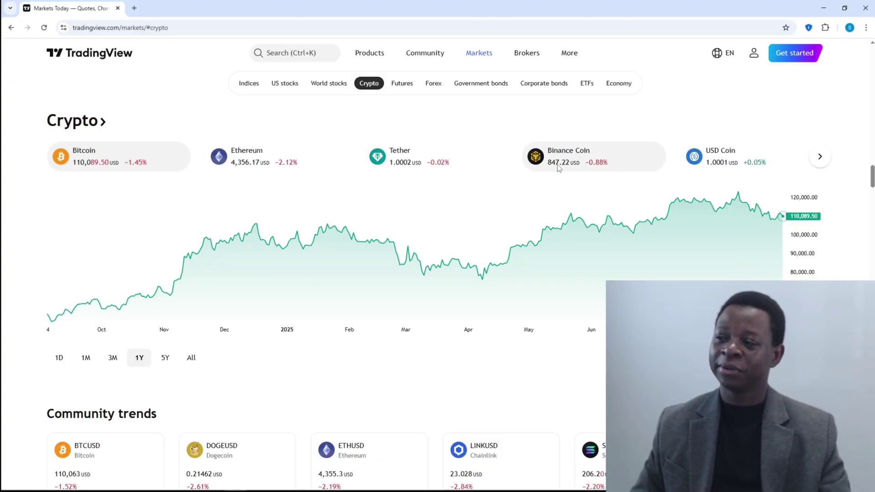
pyautogui.click(578, 163)
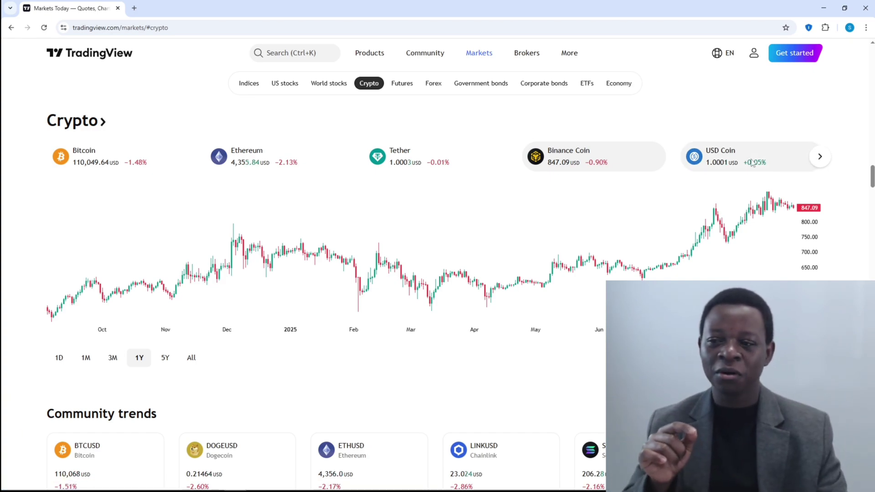
pyautogui.scroll(-4, 725, 175)
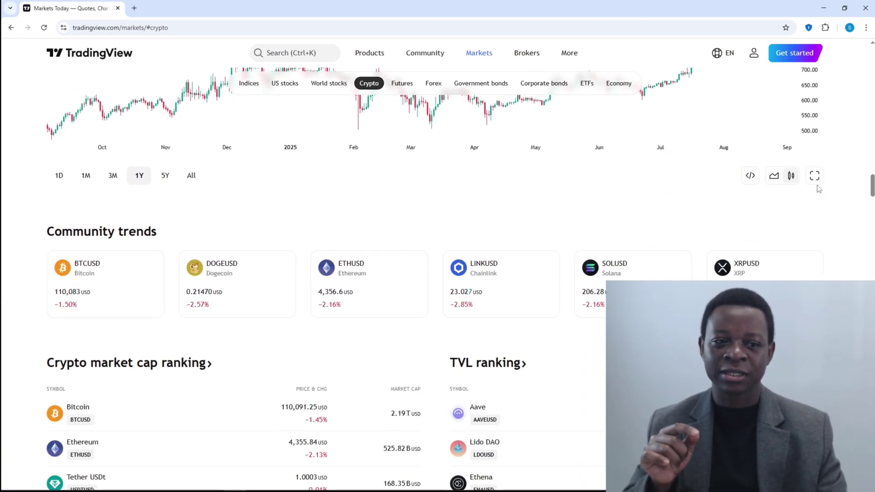
pyautogui.scroll(2, 819, 189)
pyautogui.scroll(-1, 782, 211)
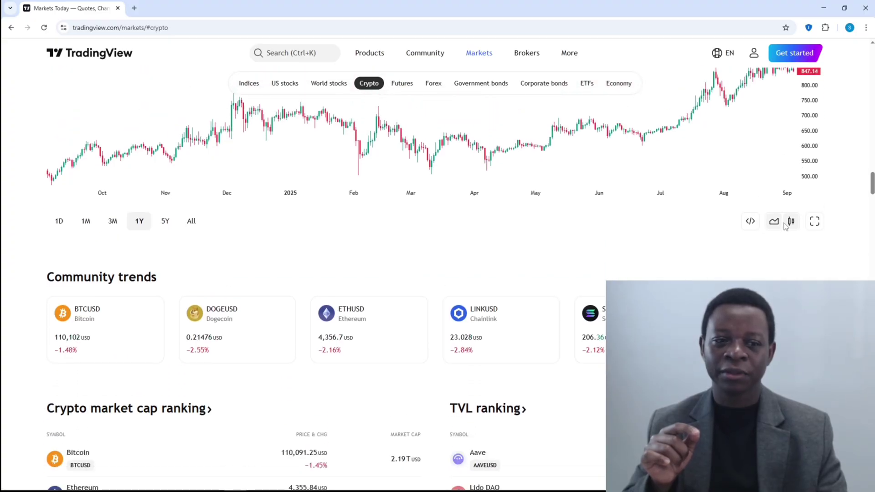
pyautogui.click(815, 223)
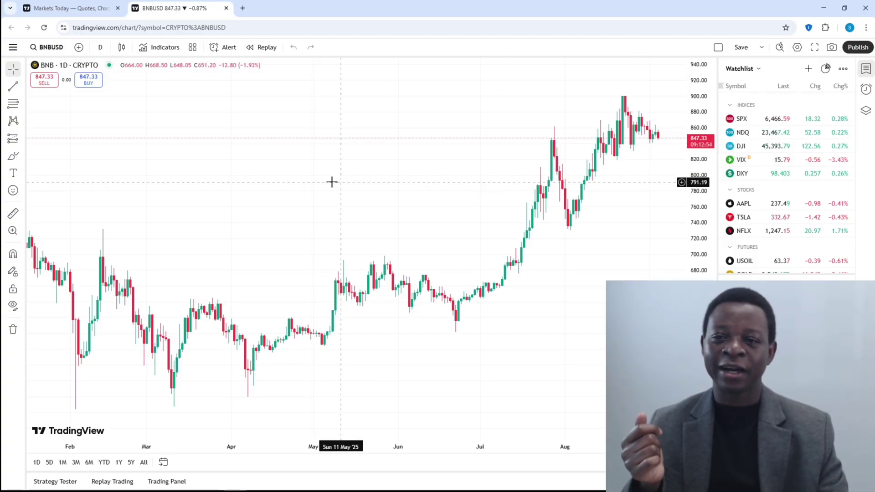
# - Change the chart symbol to ARBUSDT (ARB / TetherUS) from Binance
pyautogui.scroll(2, 170, 179)
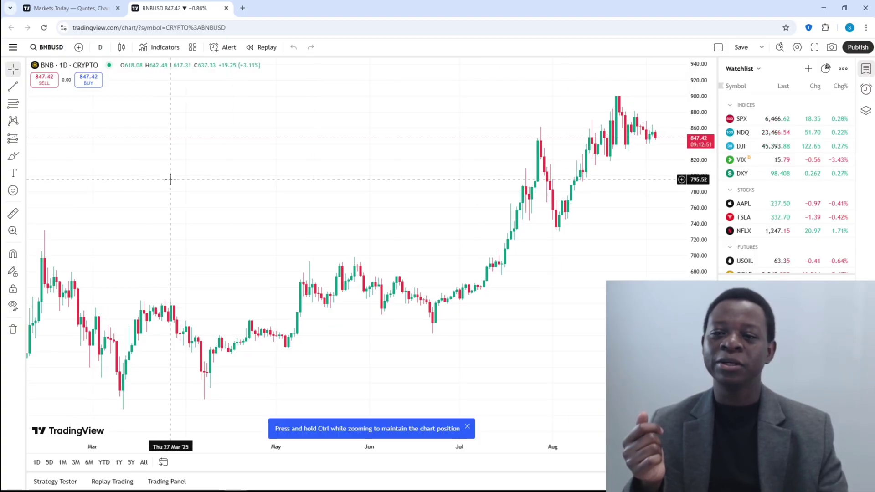
pyautogui.scroll(4, 168, 182)
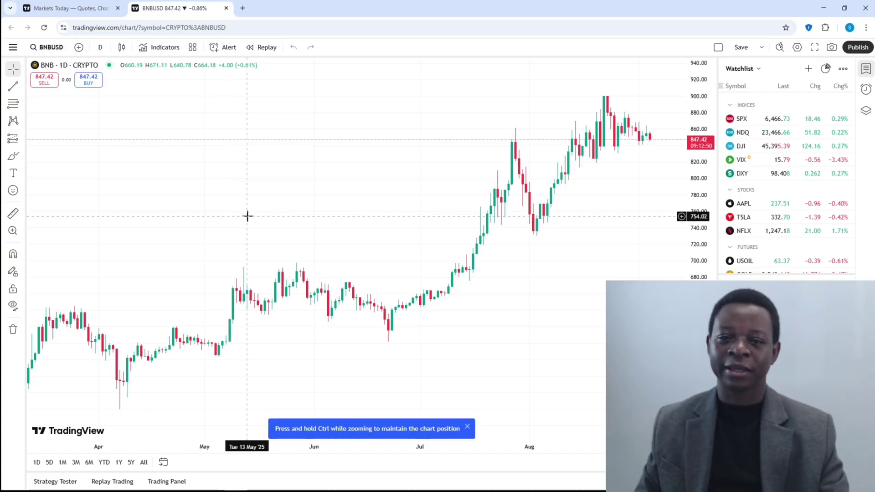
pyautogui.scroll(-3, 248, 216)
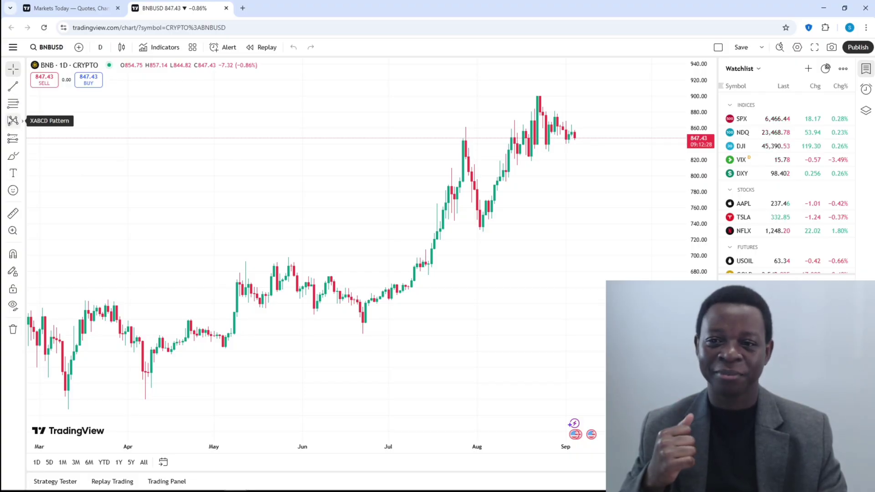
pyautogui.click(45, 48)
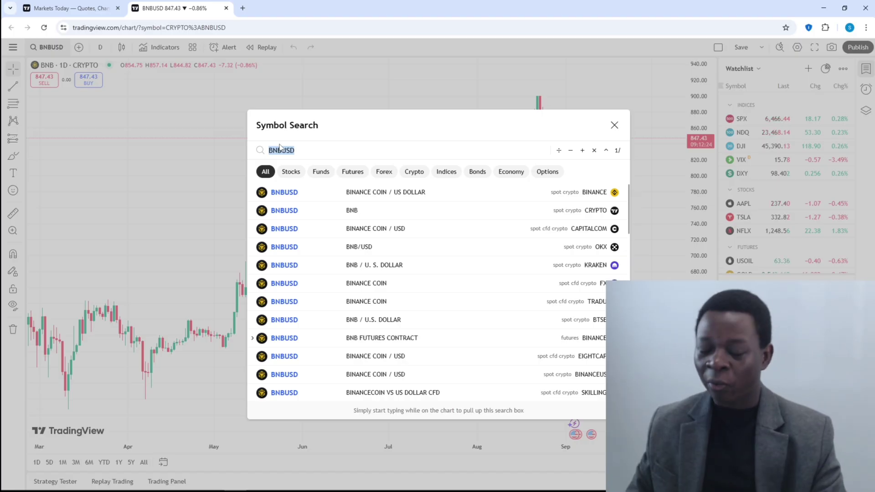
pyautogui.write('AR')
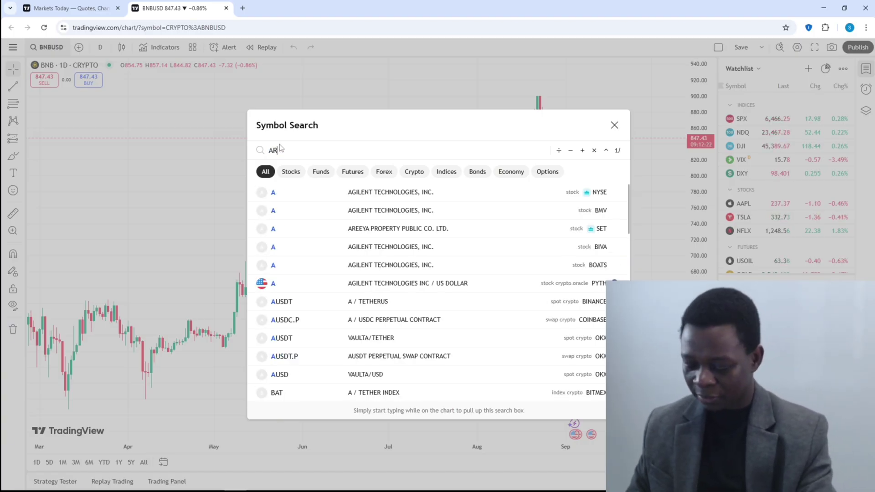
pyautogui.write('BUSDT')
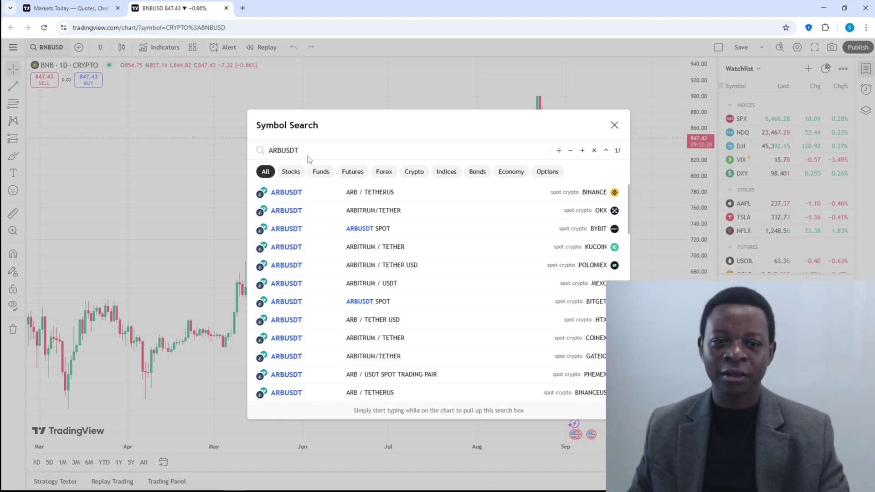
pyautogui.click(388, 199)
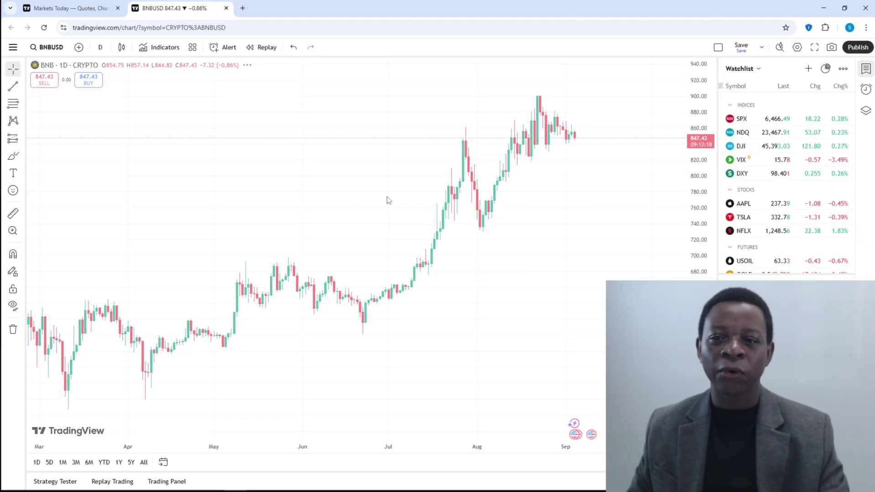
# - Restrict the symbol search to crypto and clear the ARBUSDT search text to list all crypto pairs
pyautogui.click(52, 48)
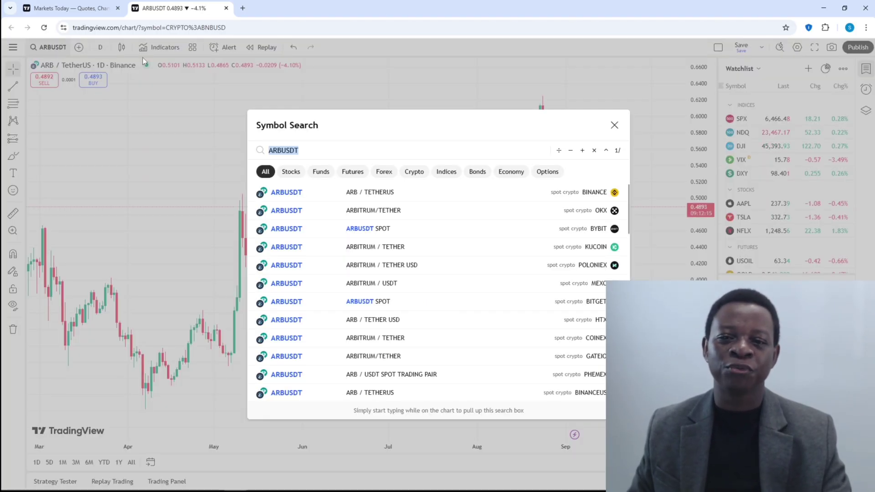
pyautogui.click(415, 172)
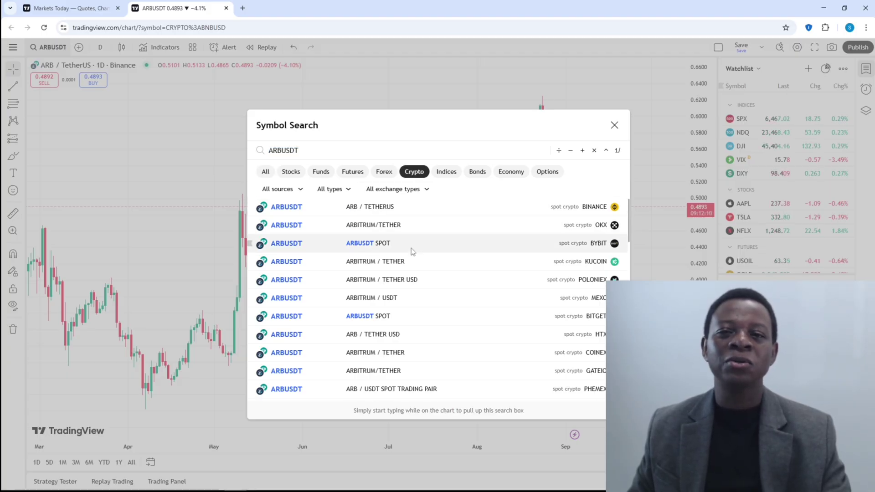
pyautogui.scroll(-1, 398, 312)
pyautogui.scroll(1, 395, 287)
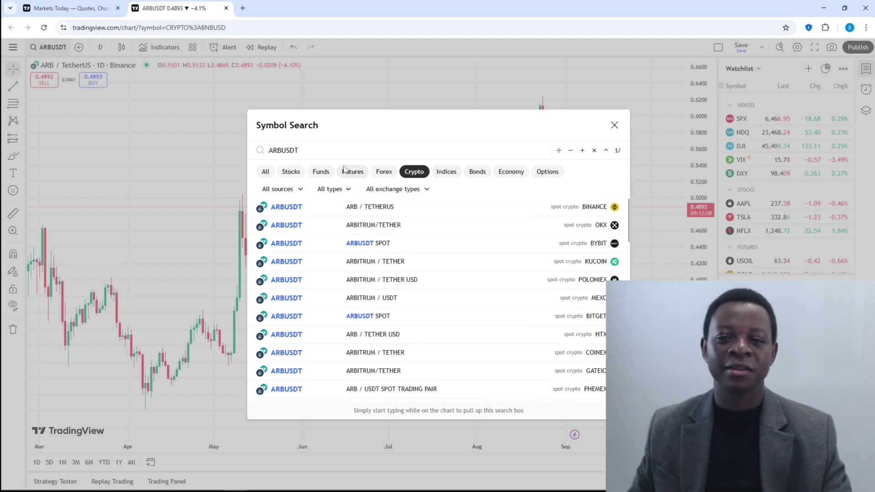
pyautogui.click(343, 153)
pyautogui.press('BackSpace')
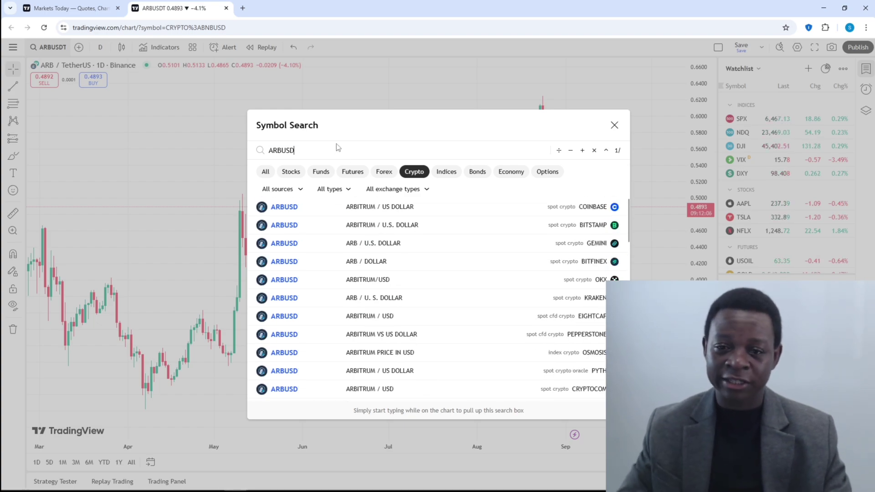
pyautogui.press('BackSpace')
pyautogui.press('BackSpace')
pyautogui.press('BackSpace')
pyautogui.press('BackSpace')
pyautogui.press('BackSpace')
pyautogui.press('BackSpace')
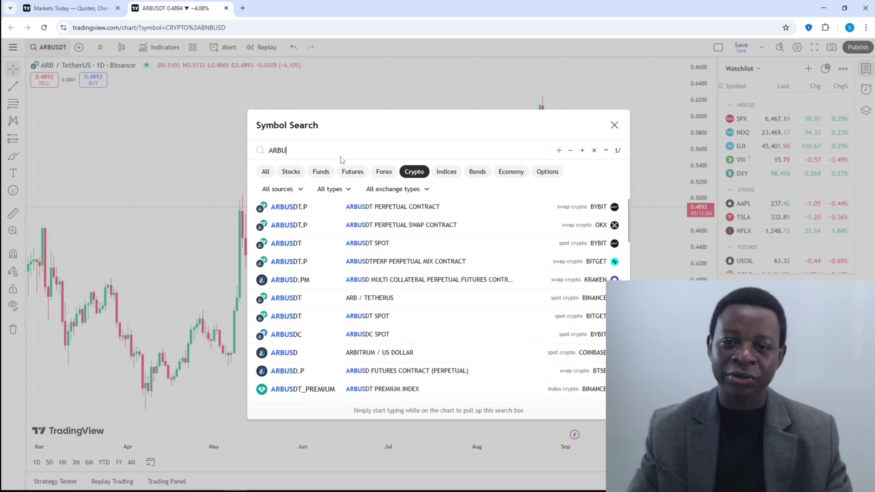
# - Load NEARUSDT (NEAR / TetherUS) from Binance into the chart from the crypto symbol list
pyautogui.scroll(-10, 356, 262)
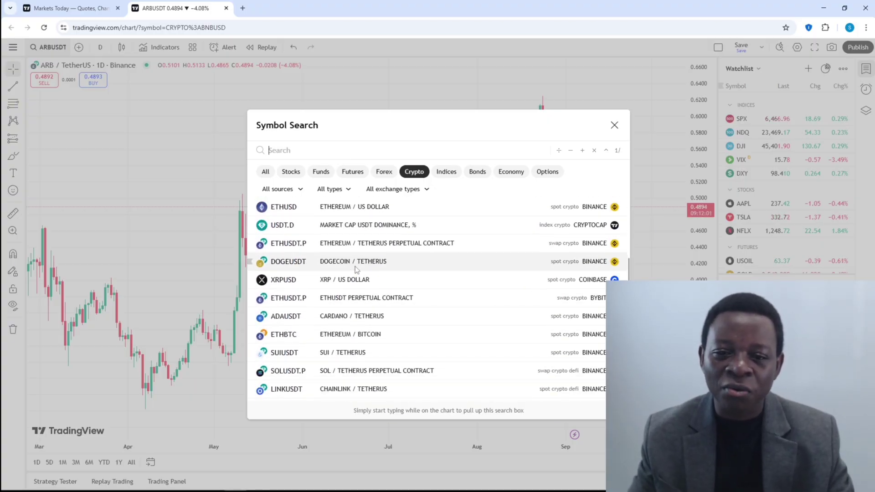
pyautogui.scroll(-10, 355, 267)
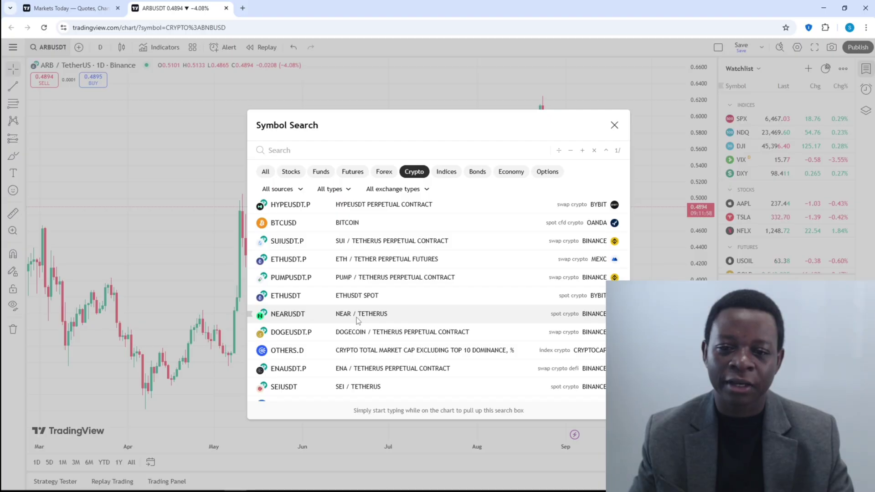
pyautogui.click(358, 319)
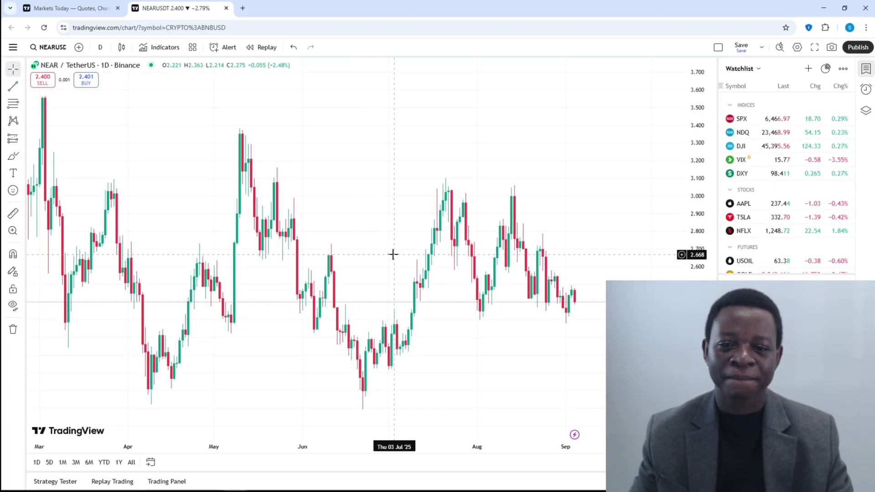
# - Set the time interval of the NEAR / TetherUS chart to 2 hours
pyautogui.scroll(-5, 393, 255)
pyautogui.scroll(5, 391, 254)
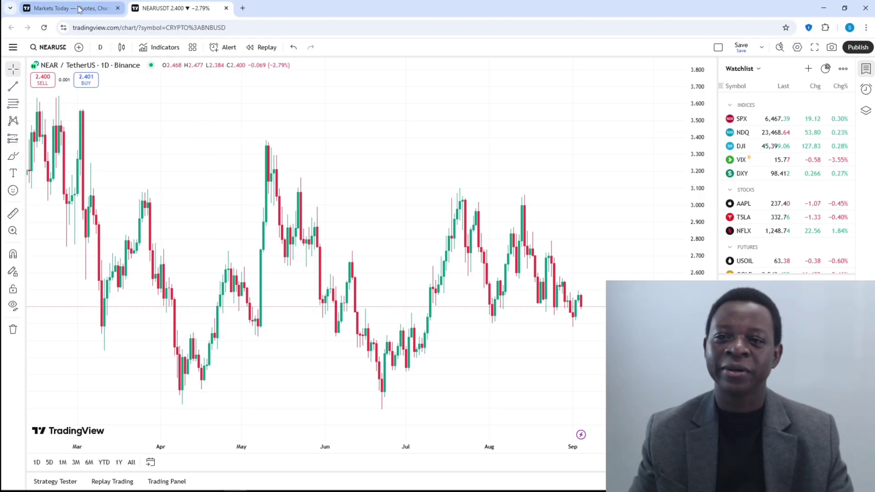
pyautogui.click(100, 48)
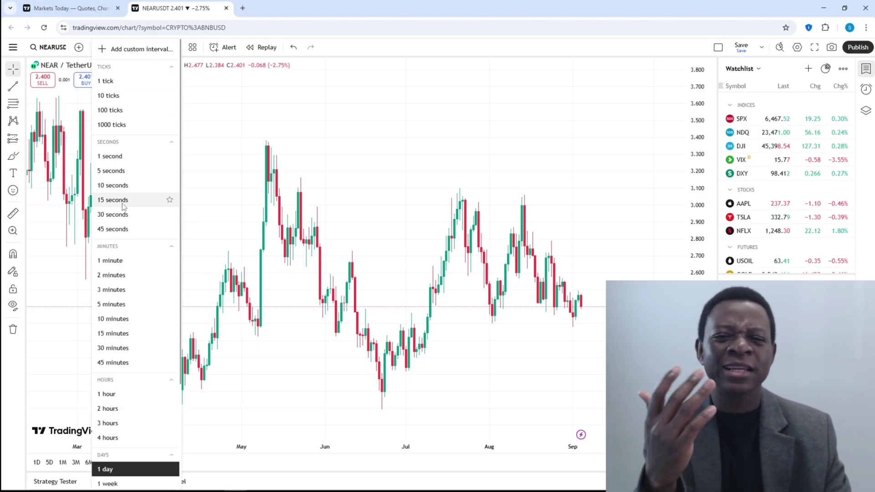
pyautogui.scroll(-1, 116, 273)
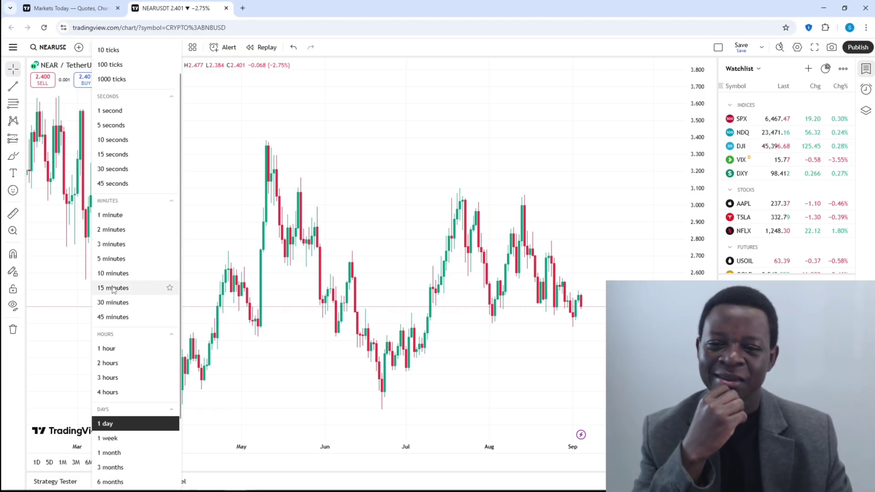
pyautogui.scroll(-1, 115, 292)
pyautogui.scroll(-1, 118, 310)
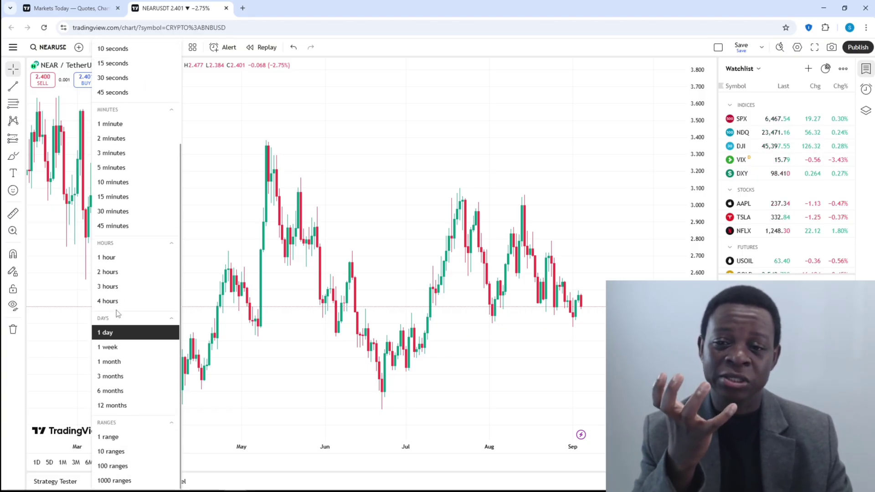
pyautogui.click(118, 274)
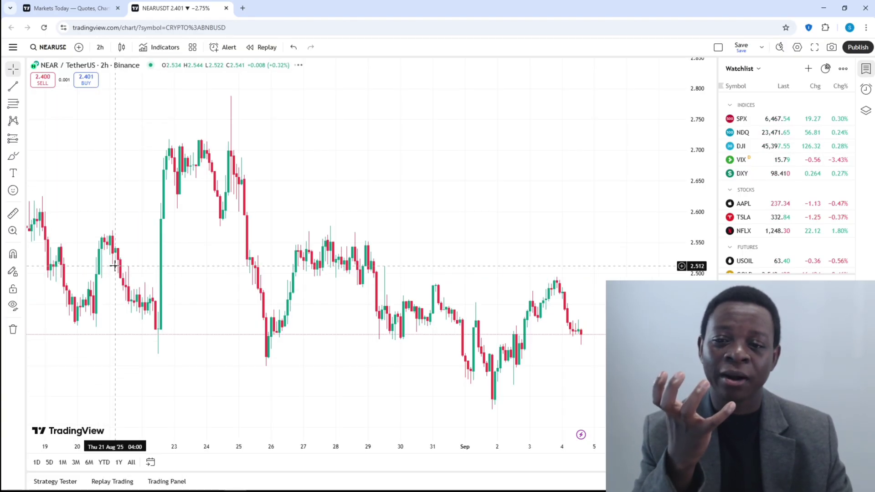
# - Switch the NEAR / TetherUS chart's time interval to 15 minutes and then to 5 minutes
pyautogui.click(101, 47)
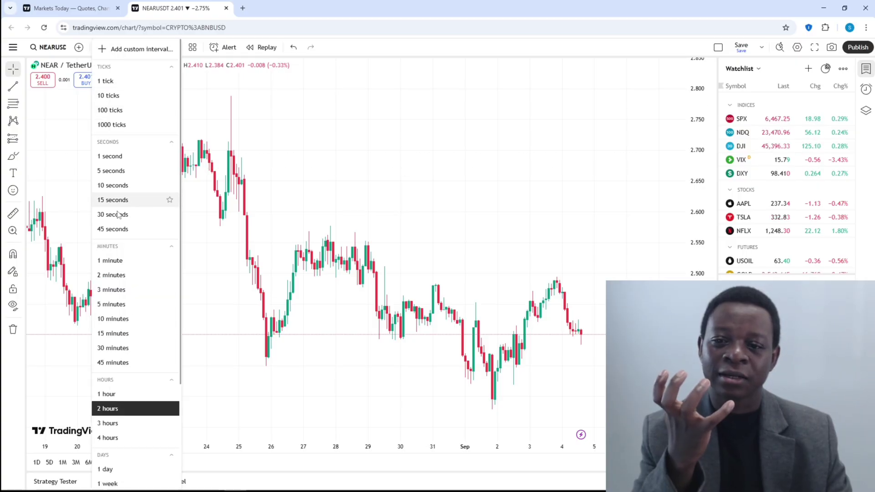
pyautogui.click(113, 333)
pyautogui.click(103, 48)
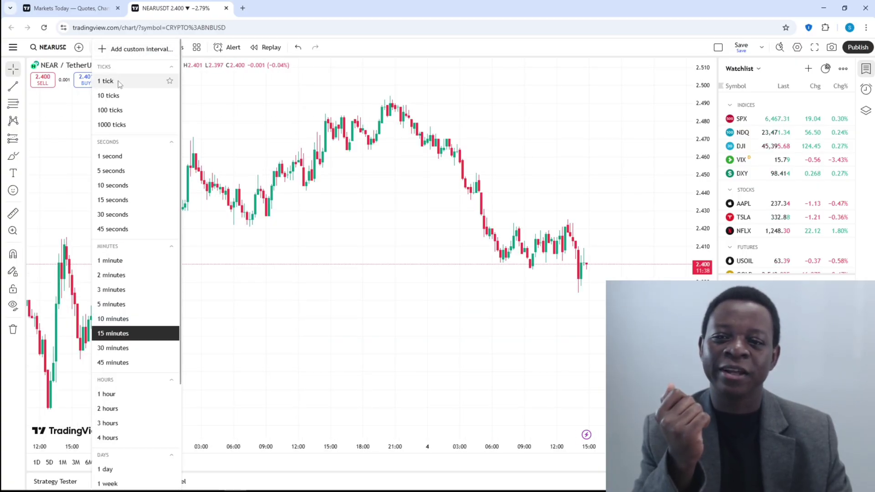
pyautogui.click(111, 304)
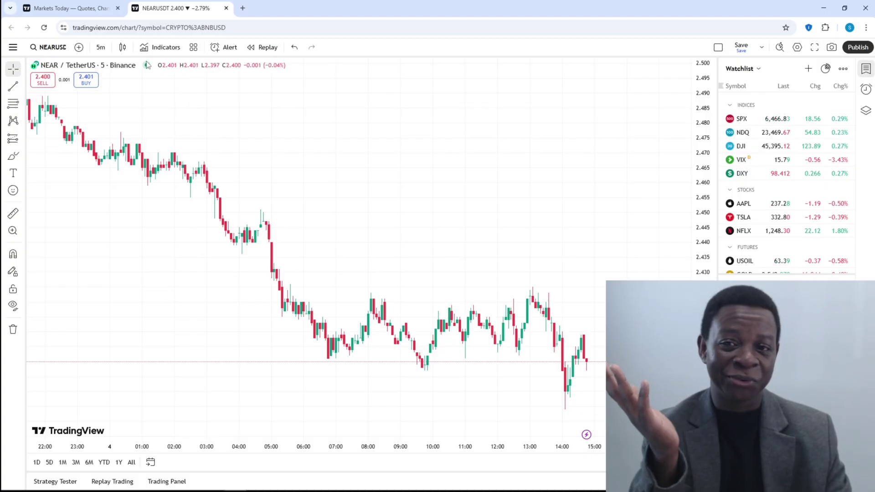
# - Search the indicators for "moving" and choose Moving Average Simple for the chart
pyautogui.click(166, 48)
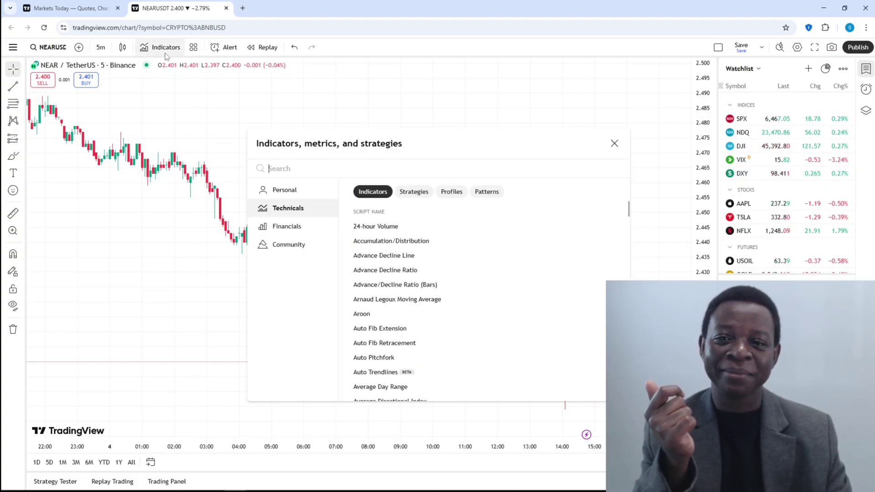
pyautogui.click(166, 50)
pyautogui.click(166, 50)
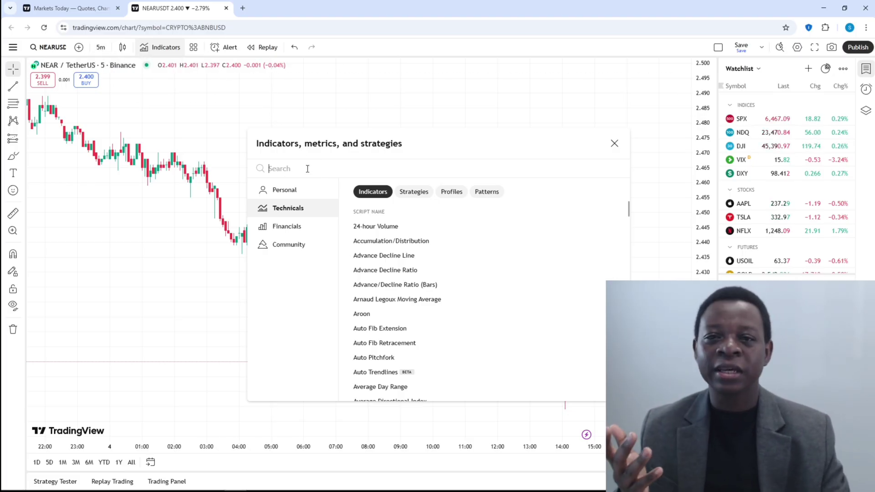
pyautogui.write('mo')
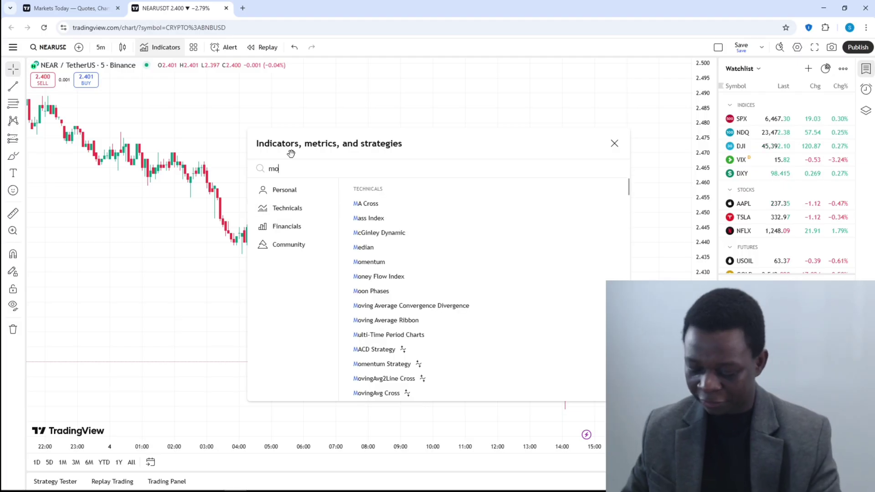
pyautogui.write('ving')
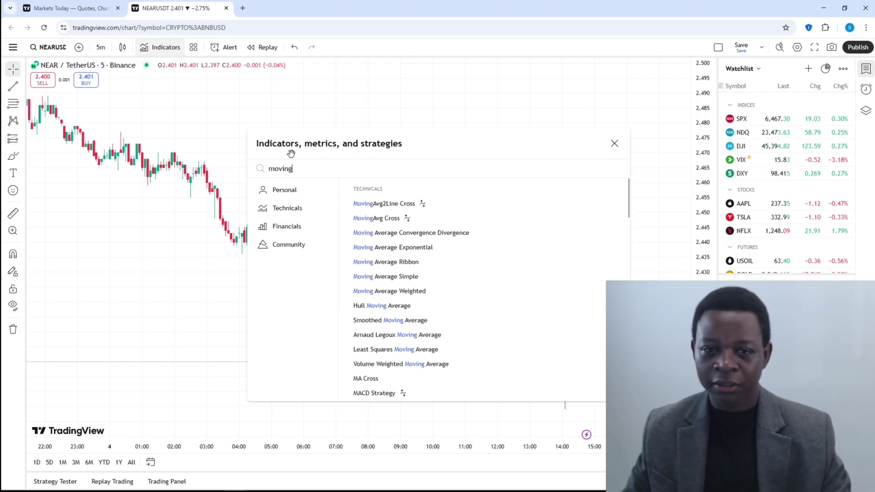
pyautogui.click(429, 279)
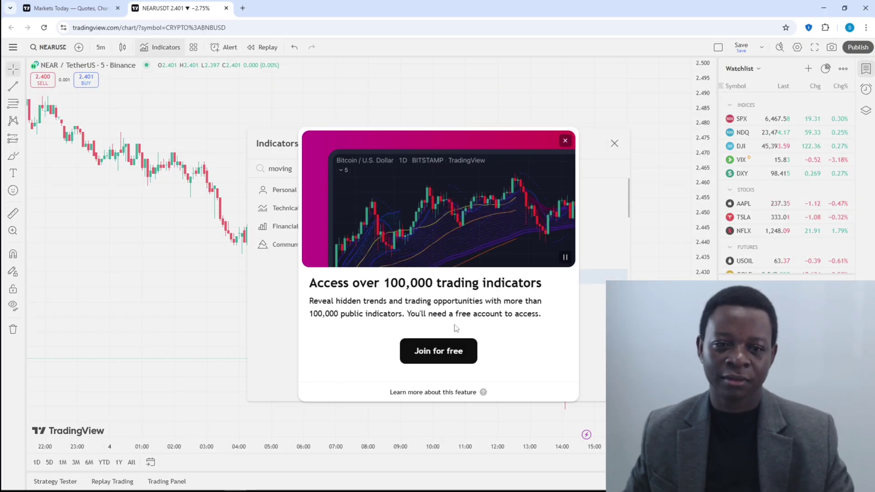
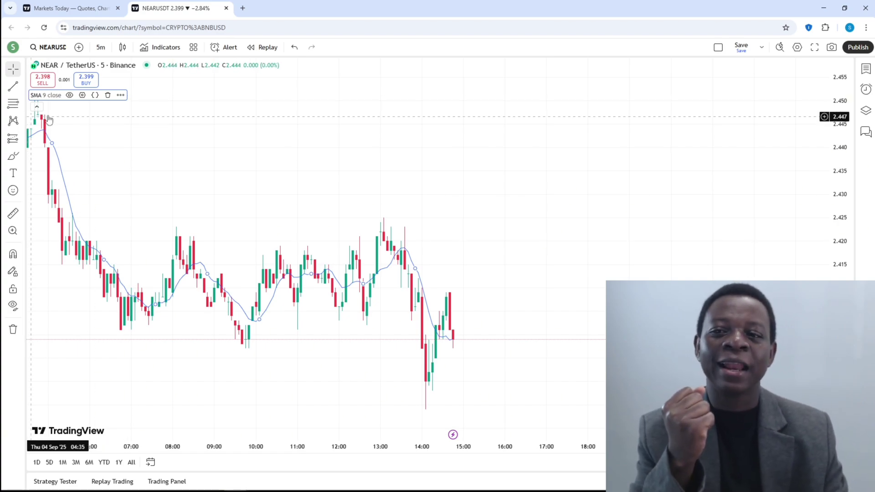
# - Draw a Trend Line rising from the 09:50 swing low to about 16:10, beyond the latest candle
pyautogui.click(13, 87)
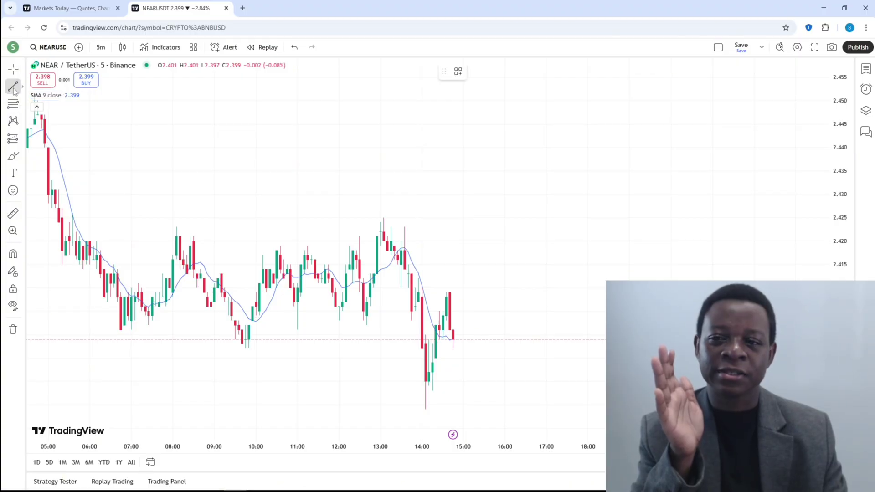
pyautogui.click(22, 88)
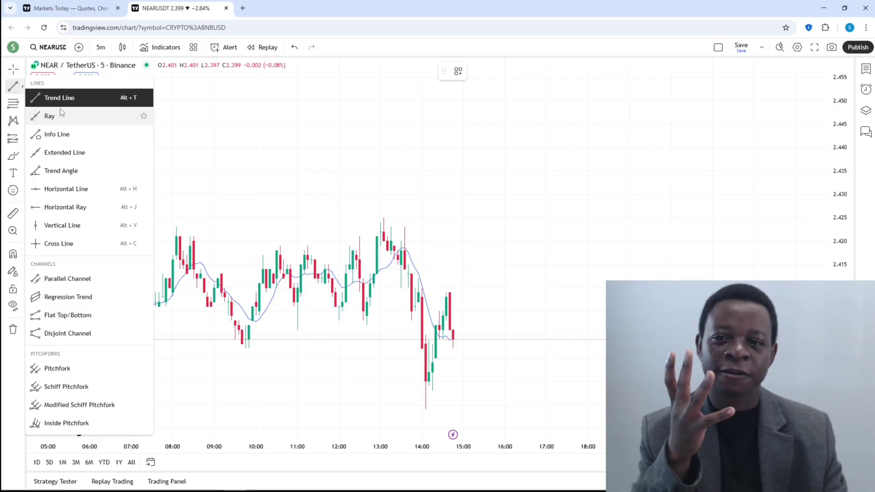
pyautogui.click(38, 100)
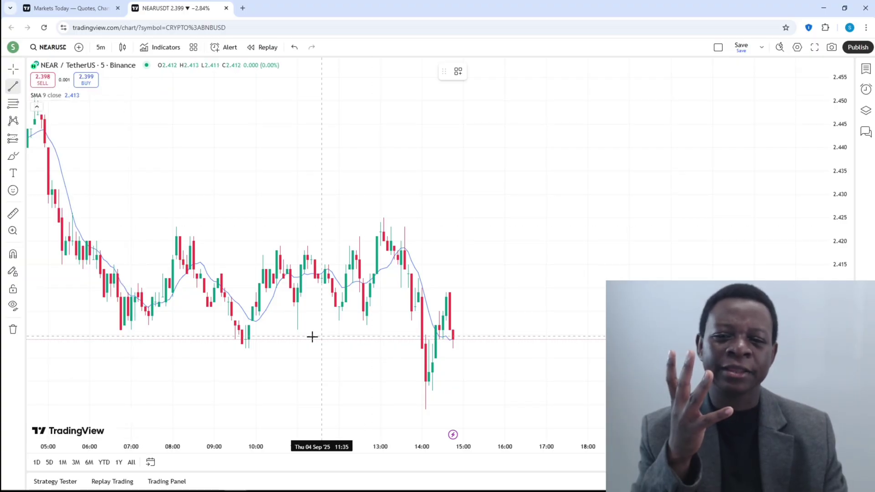
pyautogui.click(248, 347)
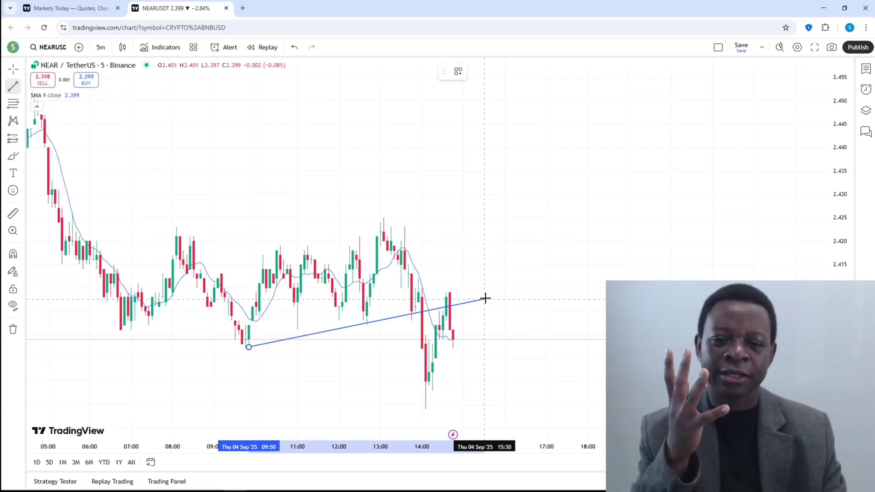
pyautogui.click(511, 292)
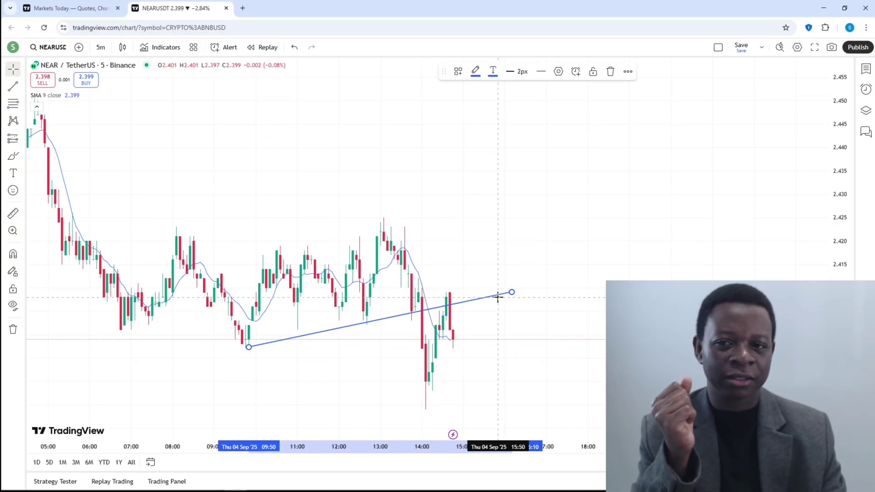
# - Draw a Ray from the 09:50 swing low through the trend line's path at about 13:45
pyautogui.click(23, 87)
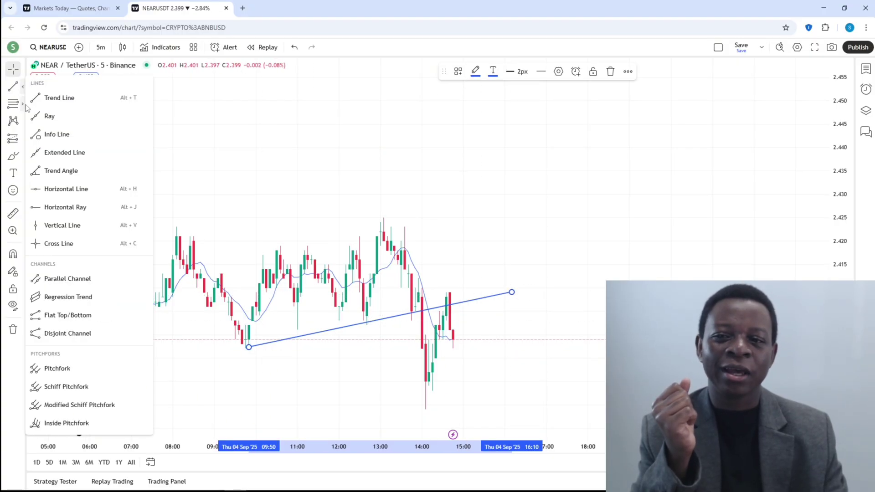
pyautogui.click(36, 117)
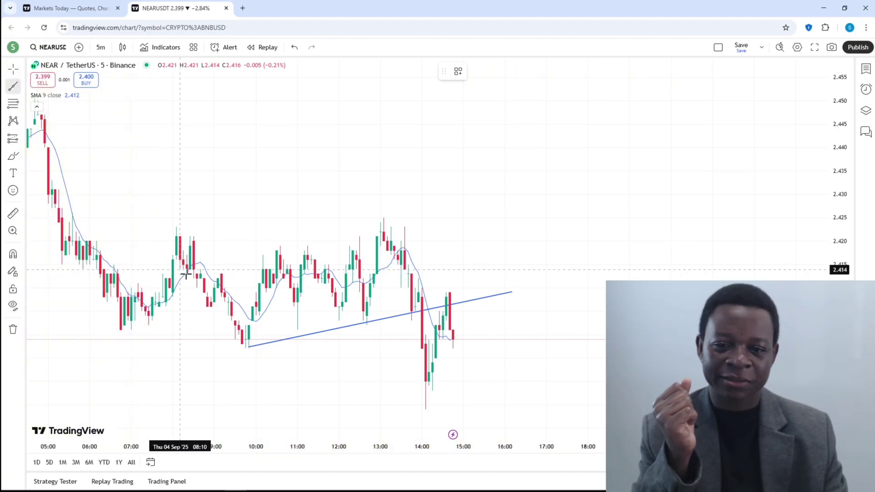
pyautogui.click(248, 349)
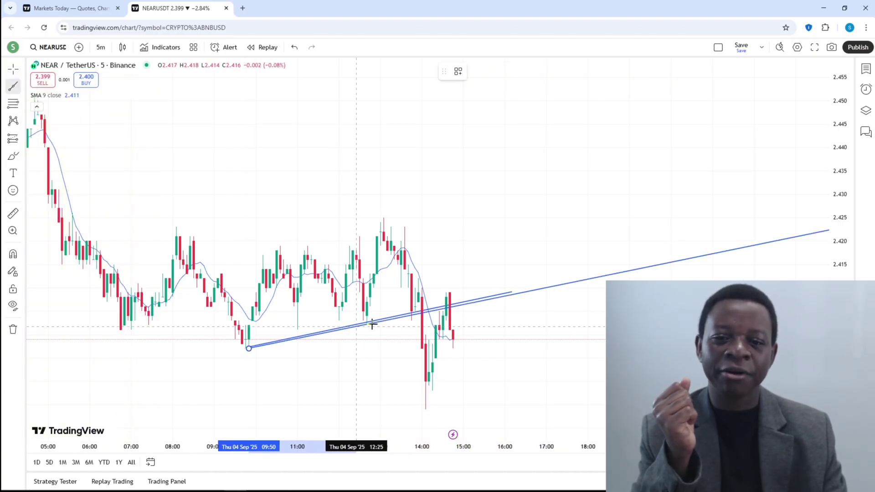
pyautogui.click(411, 313)
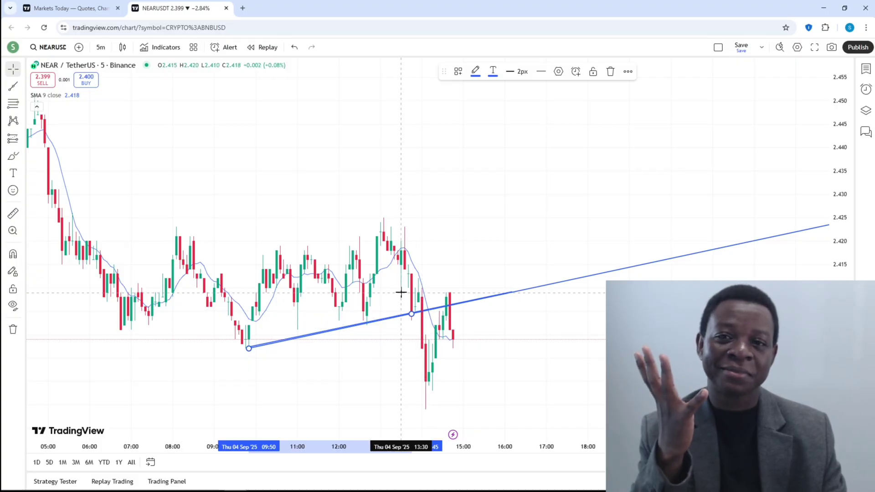
# - Draw a Parallel Channel from 09:50 to 15:15 along the rising trend line, with its upper edge from about 2.417 to 2.428
pyautogui.click(23, 87)
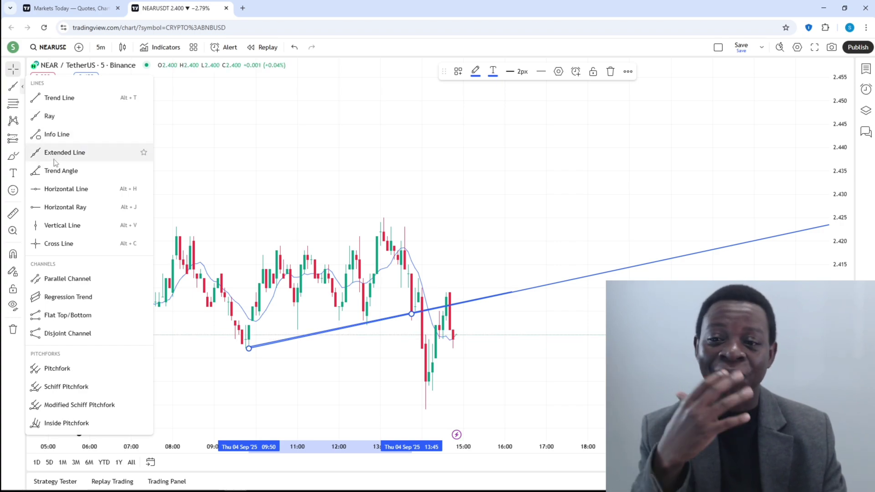
pyautogui.click(60, 282)
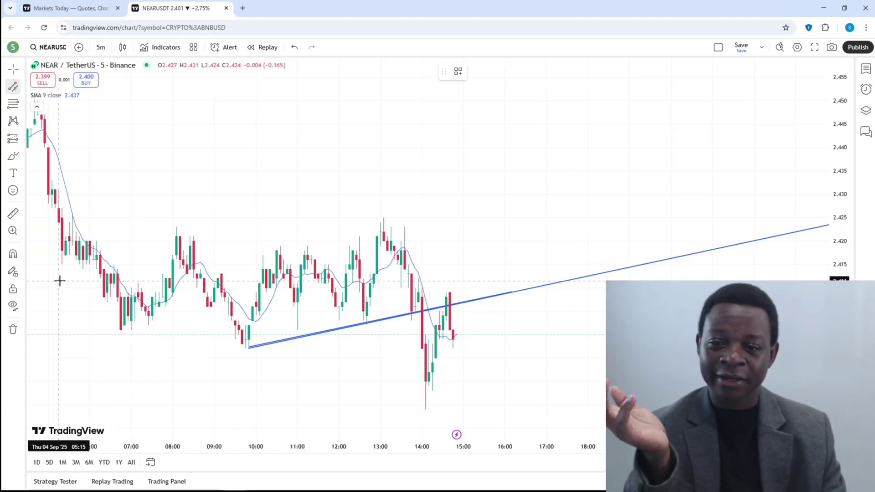
pyautogui.click(246, 337)
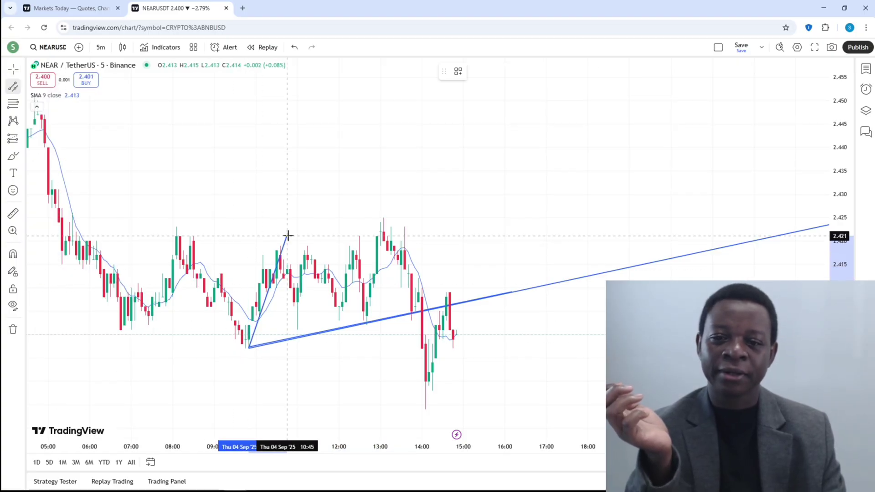
pyautogui.click(474, 300)
pyautogui.click(432, 214)
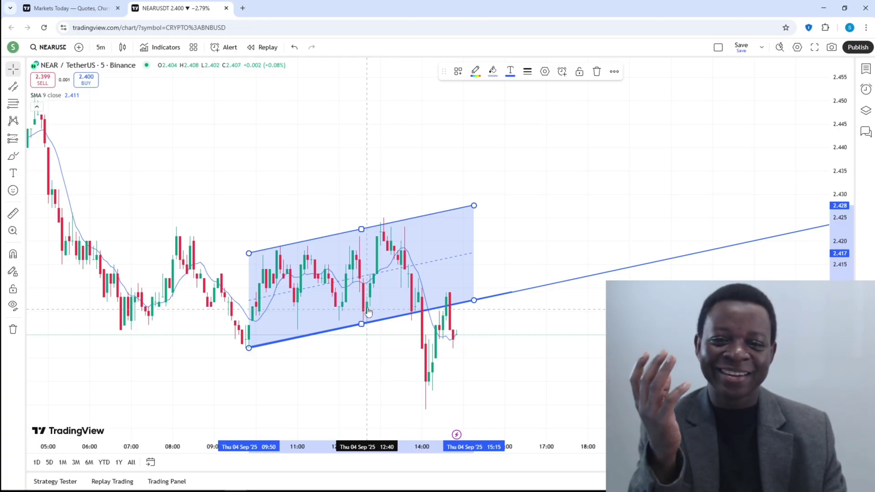
# - Place a Short Position projection at the latest candle at 14:50, with its entry at about 2.401
pyautogui.scroll(-5, 365, 303)
pyautogui.scroll(5, 389, 291)
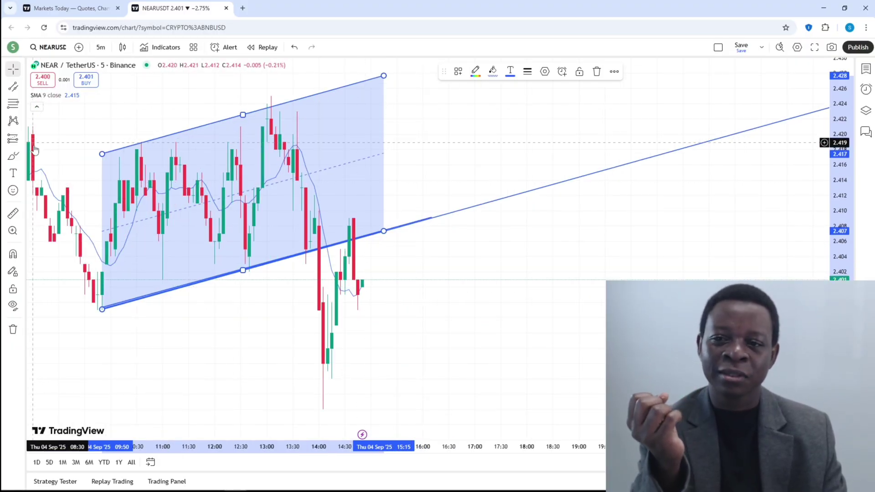
pyautogui.scroll(-2, 116, 128)
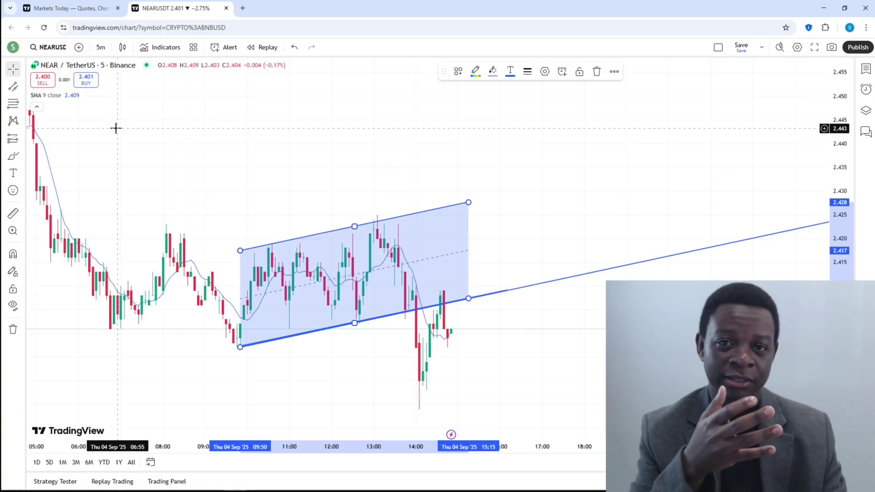
pyautogui.scroll(-1, 115, 128)
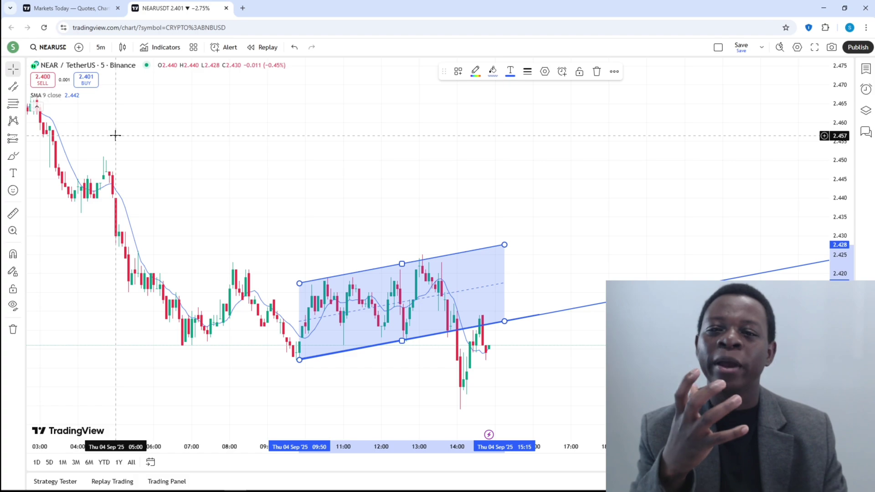
pyautogui.click(23, 141)
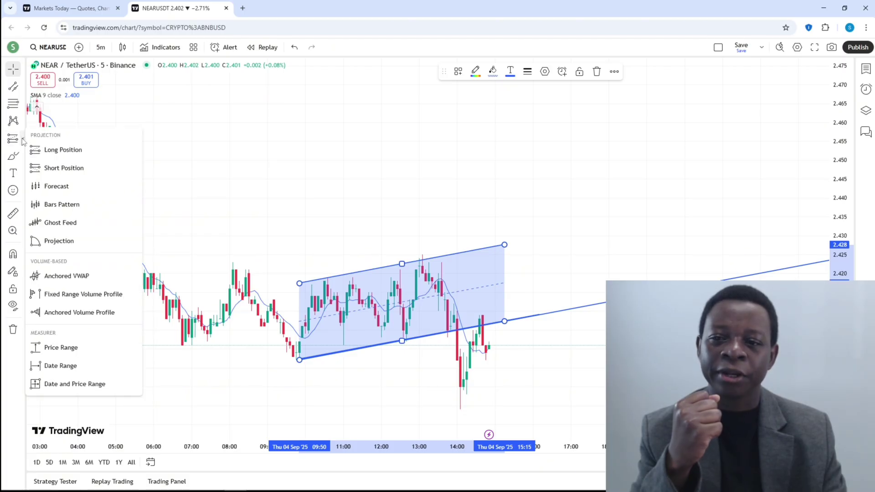
pyautogui.click(75, 168)
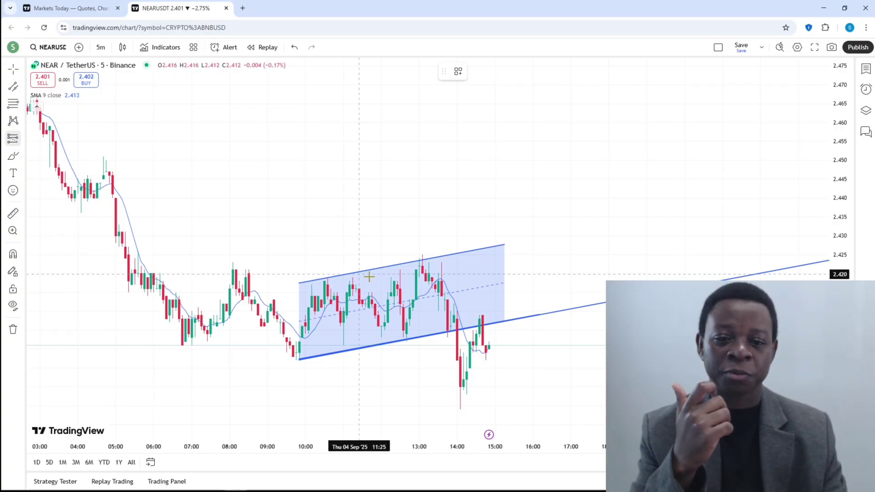
pyautogui.scroll(3, 410, 296)
pyautogui.scroll(-1, 435, 300)
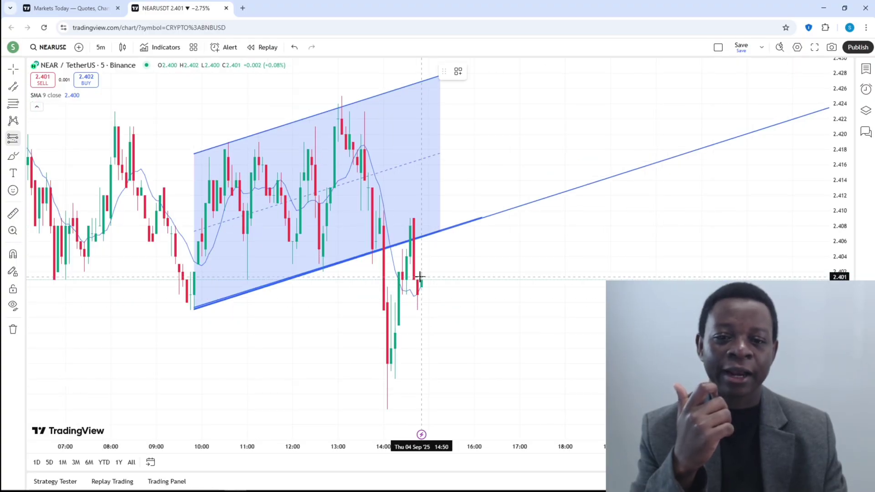
pyautogui.click(420, 279)
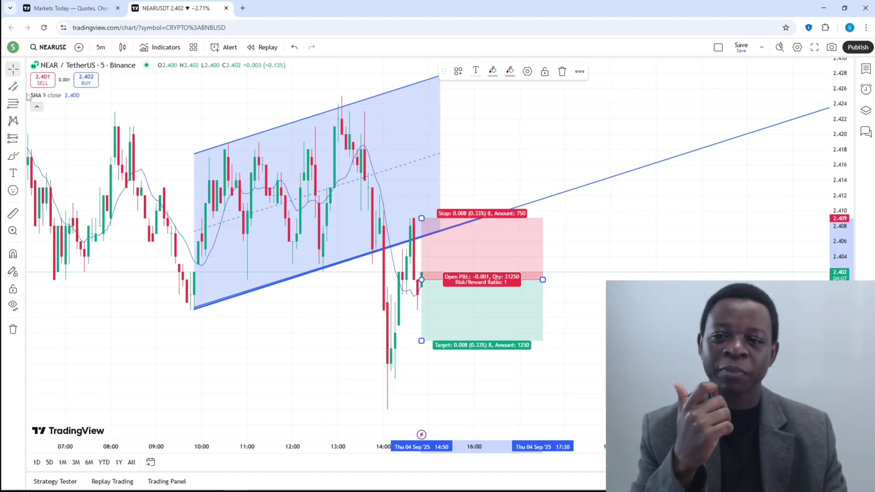
# - Raise the short position's stop to about 2.417 and extend its target to about 0.038 (1.58%) below the entry
pyautogui.click(13, 74)
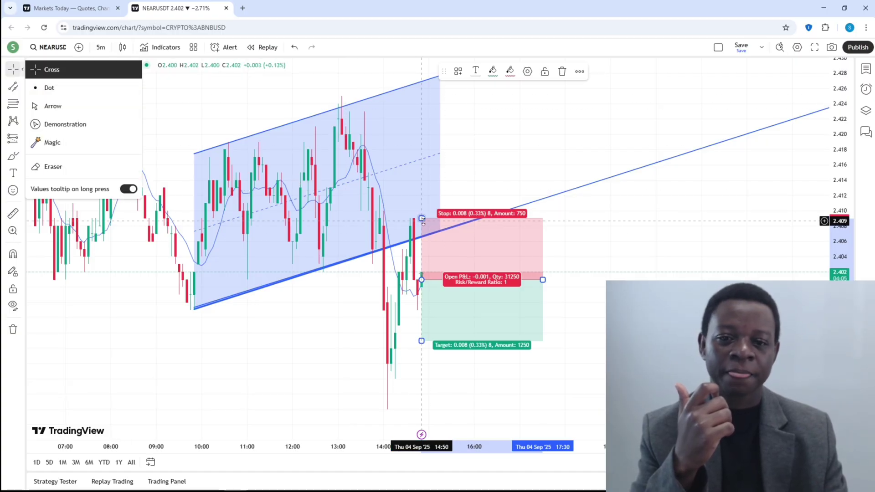
pyautogui.moveTo(422, 218)
pyautogui.mouseDown()
pyautogui.moveTo(421, 146)
pyautogui.moveTo(422, 157)
pyautogui.mouseUp()
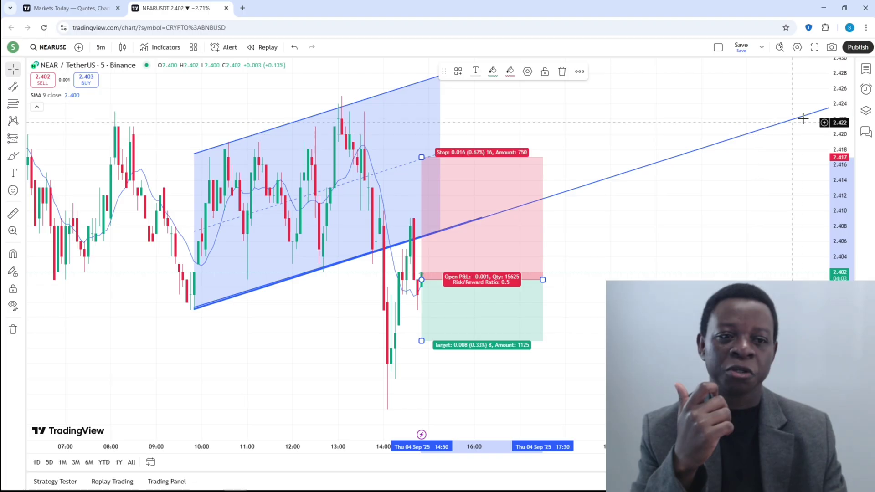
pyautogui.moveTo(845, 97); pyautogui.dragTo(813, 265)
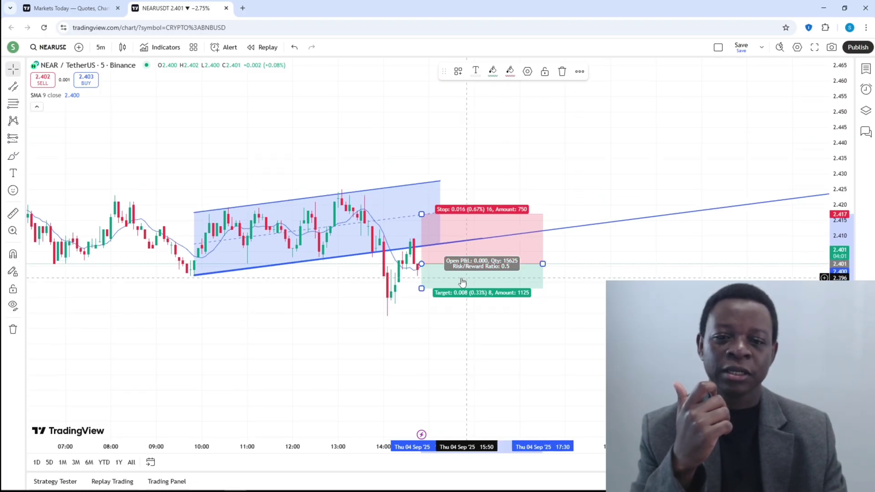
pyautogui.moveTo(421, 288); pyautogui.dragTo(411, 381)
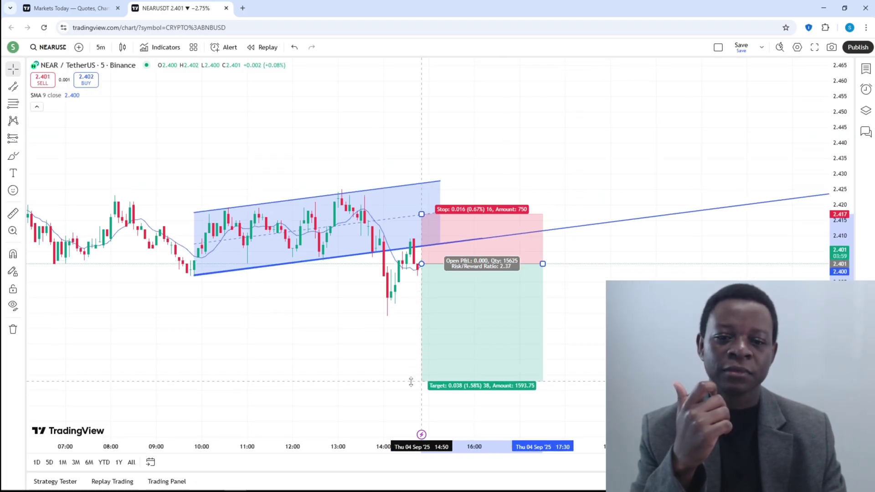
pyautogui.click(366, 324)
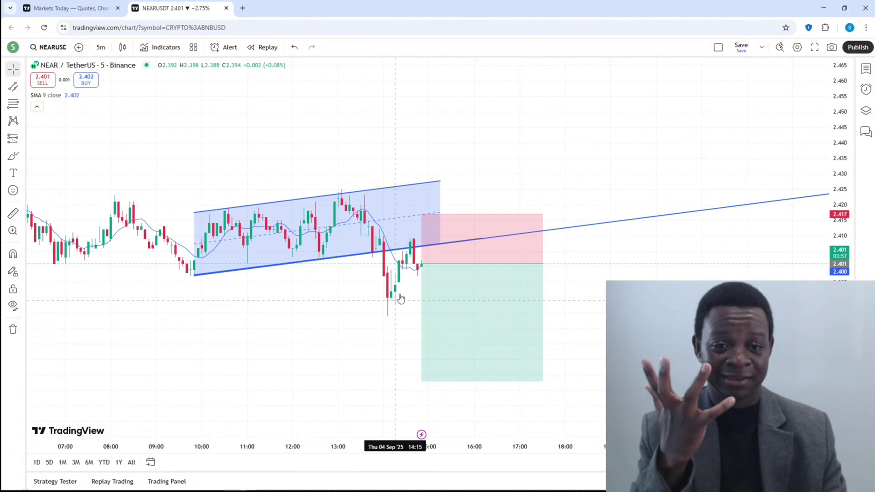
pyautogui.click(442, 226)
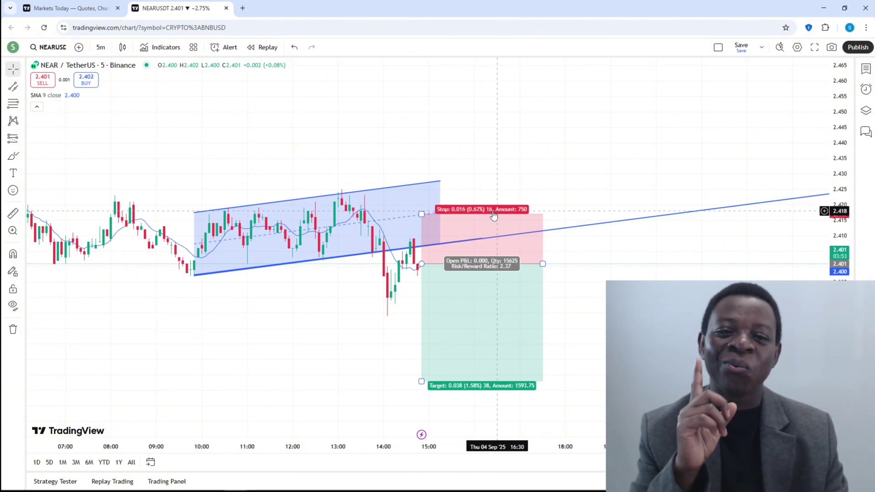
# - Extend the short position's target to about 0.050 (2.08%) below the entry
pyautogui.click(411, 273)
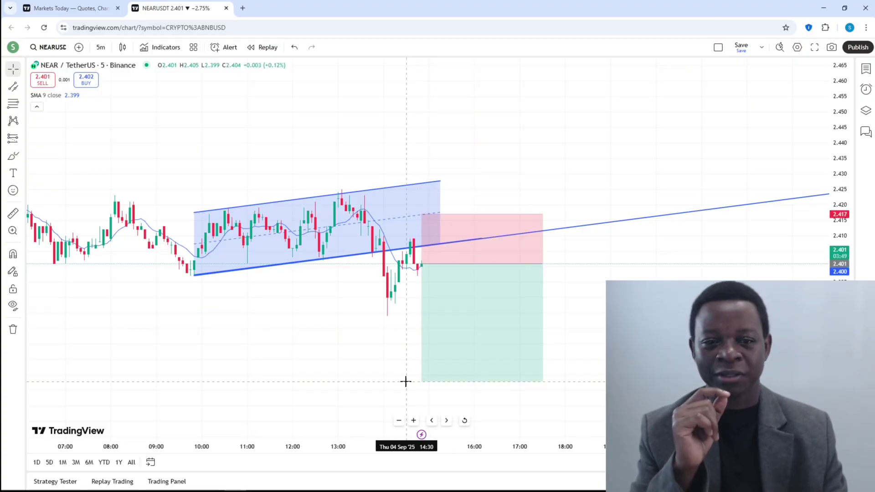
pyautogui.click(463, 324)
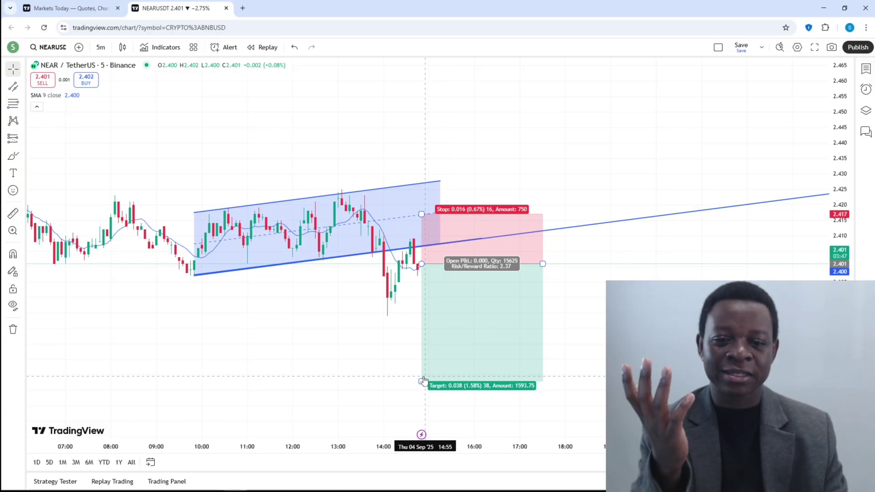
pyautogui.moveTo(421, 381); pyautogui.dragTo(417, 418)
pyautogui.moveTo(381, 347); pyautogui.dragTo(313, 316)
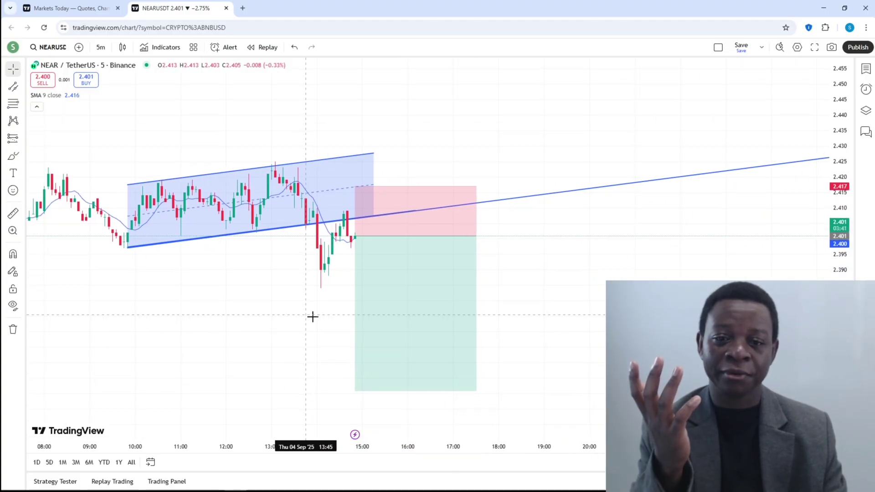
pyautogui.click(355, 390)
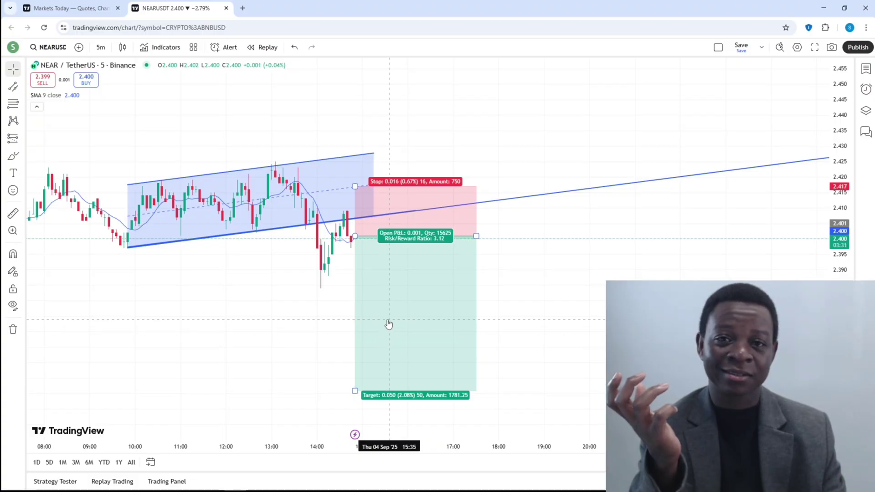
# - Scribble two freehand Brush strokes in the empty chart area above the short position, between about 2.420 and 2.440
pyautogui.click(13, 156)
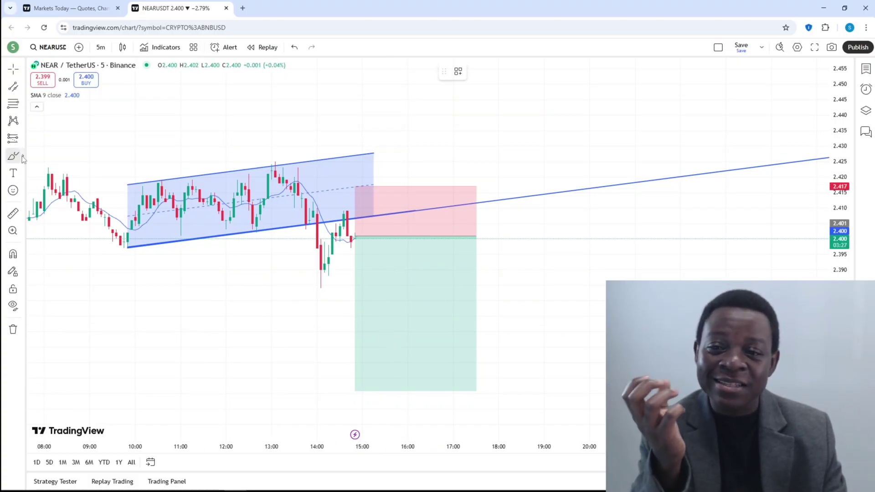
pyautogui.moveTo(478, 129)
pyautogui.mouseDown()
pyautogui.moveTo(422, 121)
pyautogui.moveTo(471, 172)
pyautogui.moveTo(501, 157)
pyautogui.moveTo(552, 160)
pyautogui.moveTo(551, 121)
pyautogui.moveTo(551, 156)
pyautogui.moveTo(575, 155)
pyautogui.mouseUp()
pyautogui.moveTo(594, 110)
pyautogui.mouseDown()
pyautogui.moveTo(644, 152)
pyautogui.moveTo(646, 143)
pyautogui.mouseUp()
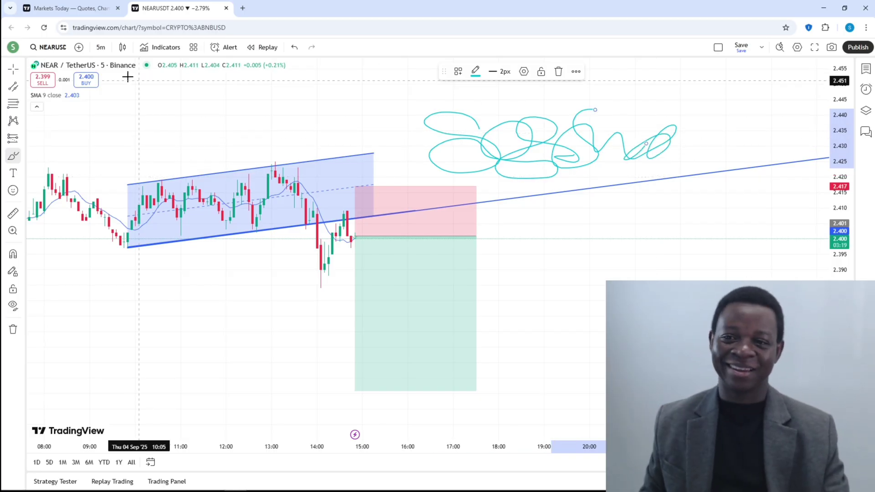
# - Delete the freehand brush strokes and remove the short position projection from the chart
pyautogui.moveTo(404, 96)
pyautogui.mouseDown()
pyautogui.moveTo(479, 146)
pyautogui.moveTo(683, 164)
pyautogui.mouseUp()
pyautogui.press('Delete')
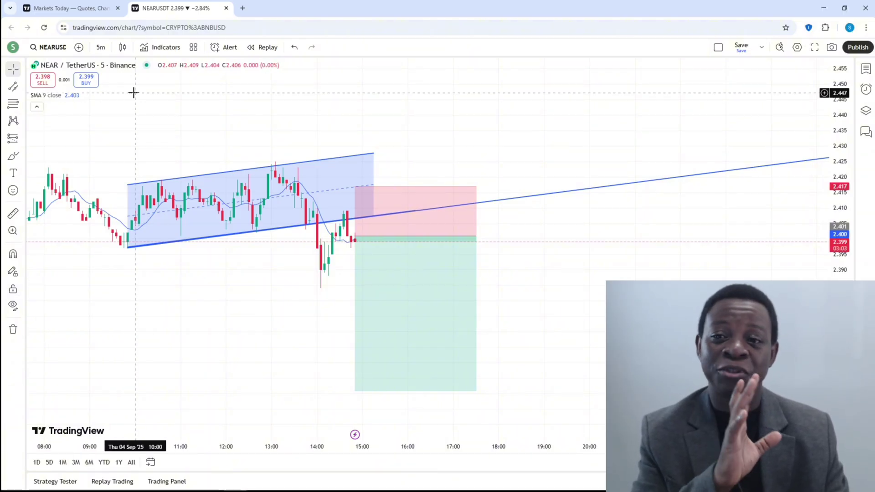
pyautogui.hotkey('ctrl', 'z')
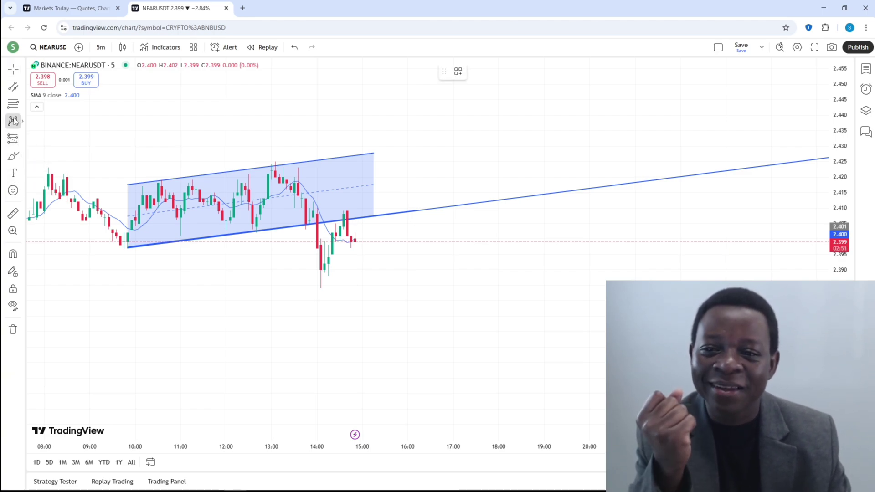
# - Try to add a text note reading FGF just past the end of the parallel channel's upper edge
pyautogui.click(13, 104)
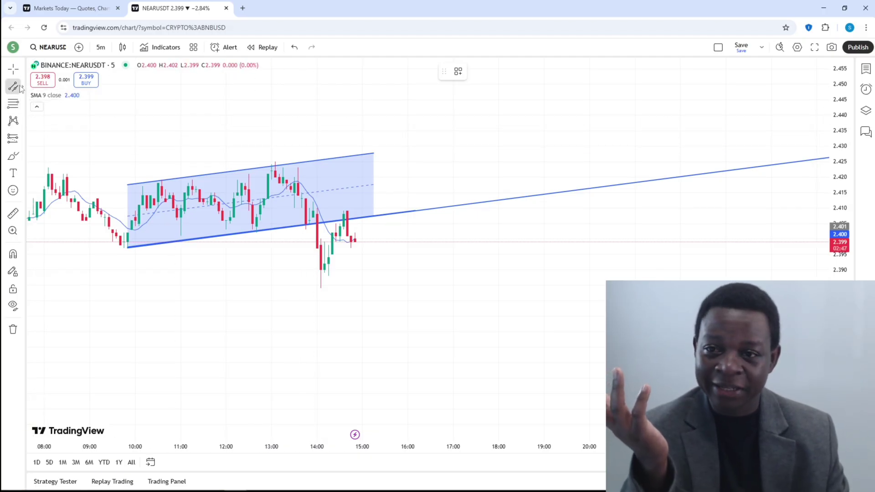
pyautogui.click(16, 157)
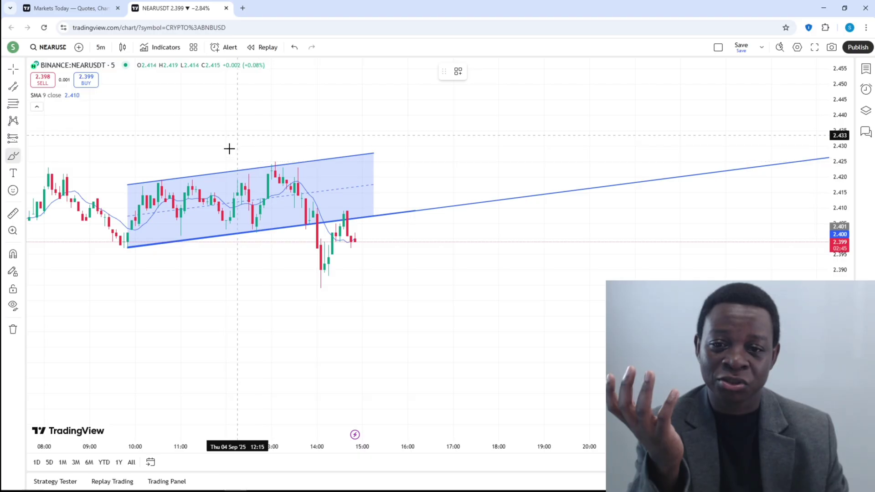
pyautogui.click(13, 173)
pyautogui.click(382, 158)
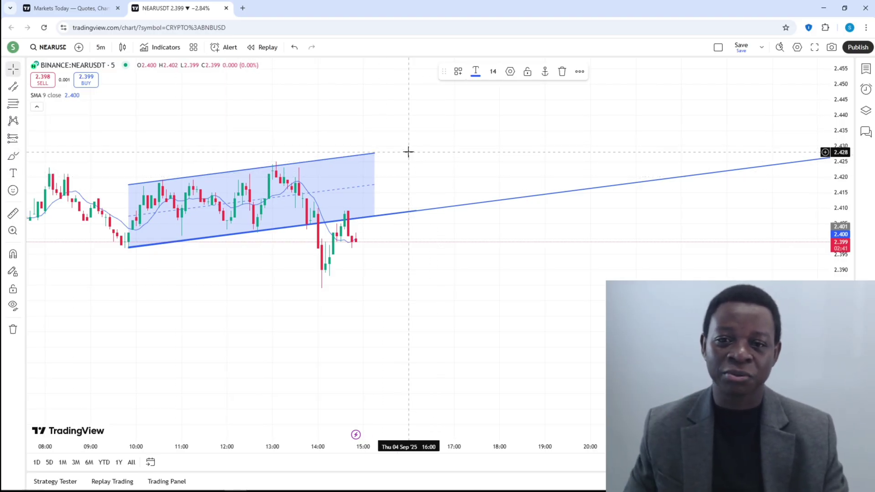
pyautogui.write('FGF')
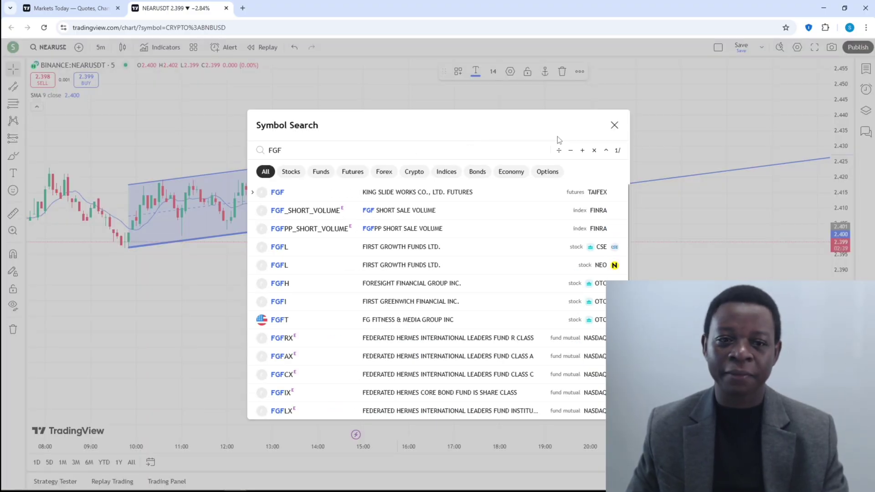
pyautogui.click(612, 124)
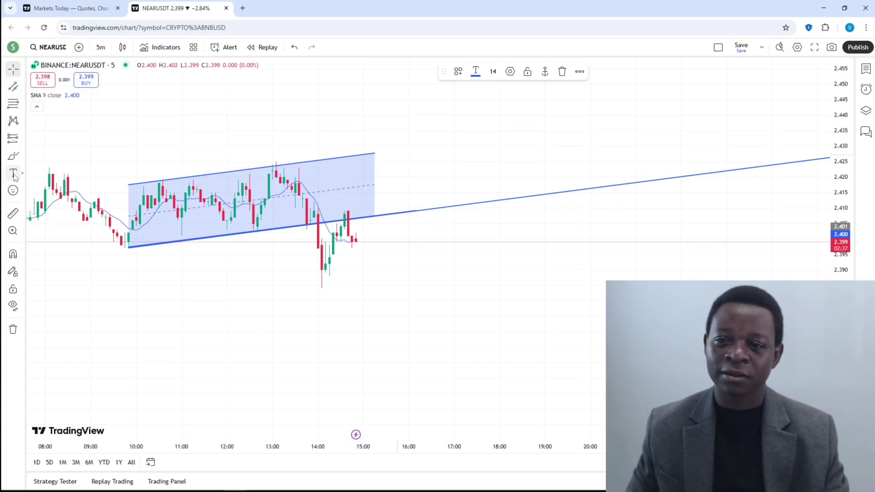
pyautogui.write('FG')
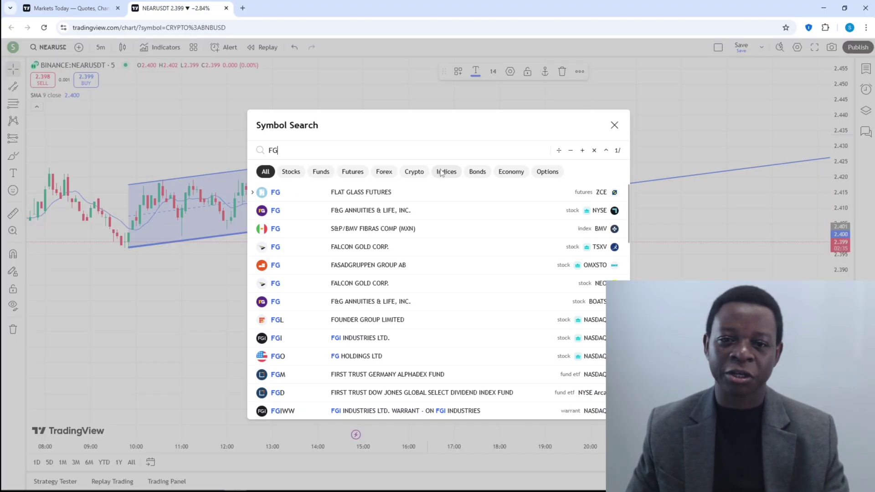
pyautogui.click(614, 126)
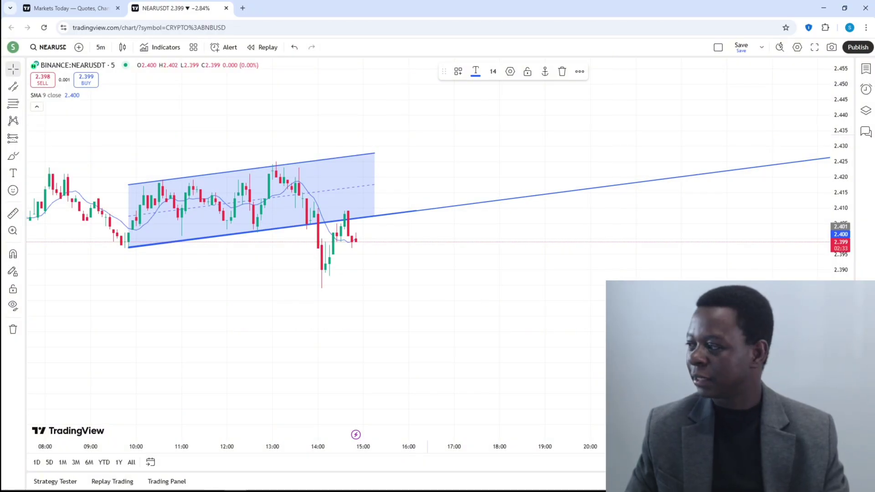
# - Try again to add a text note, reading FBFBBFBFB, in the empty area beyond the channel at about 16:45
pyautogui.click(13, 174)
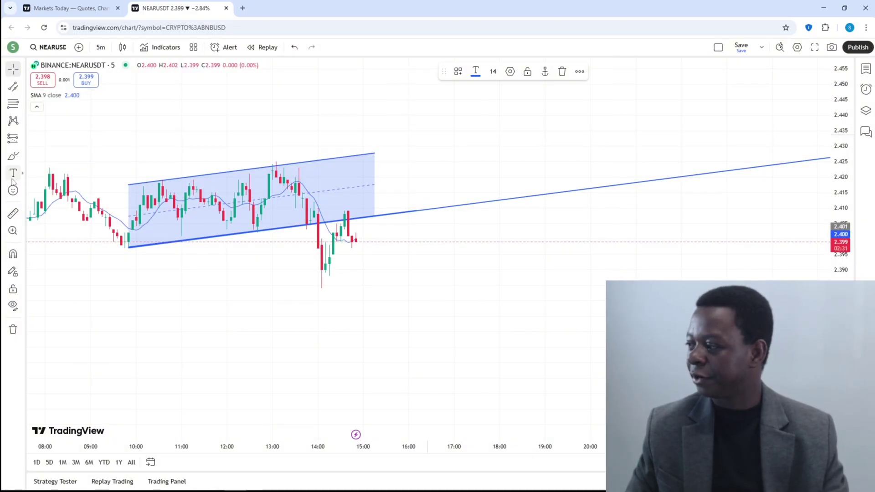
pyautogui.click(441, 138)
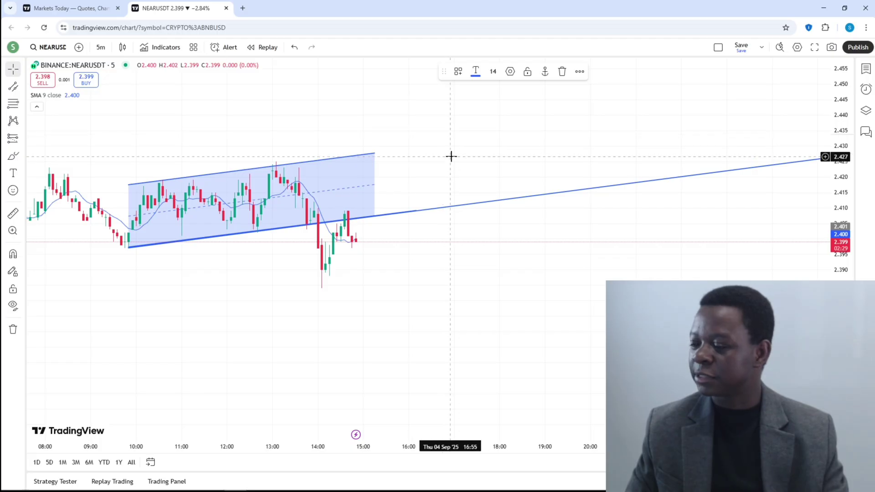
pyautogui.write('FBFBBFBFB')
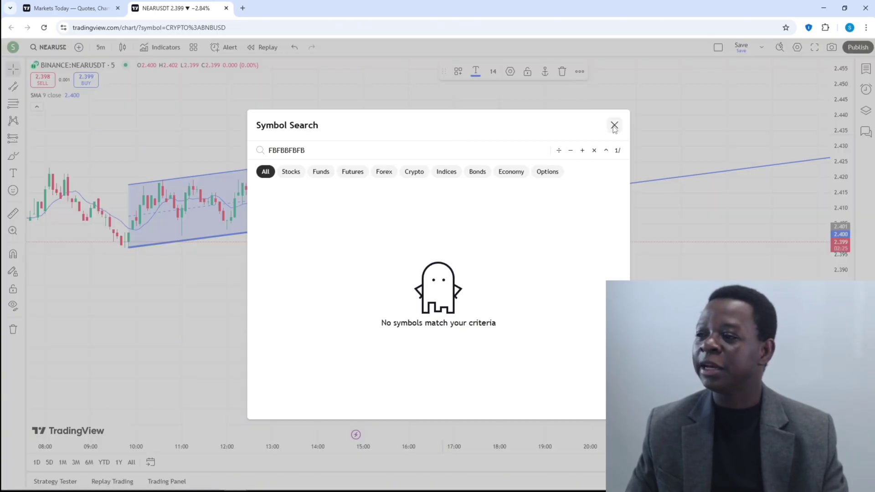
pyautogui.click(614, 126)
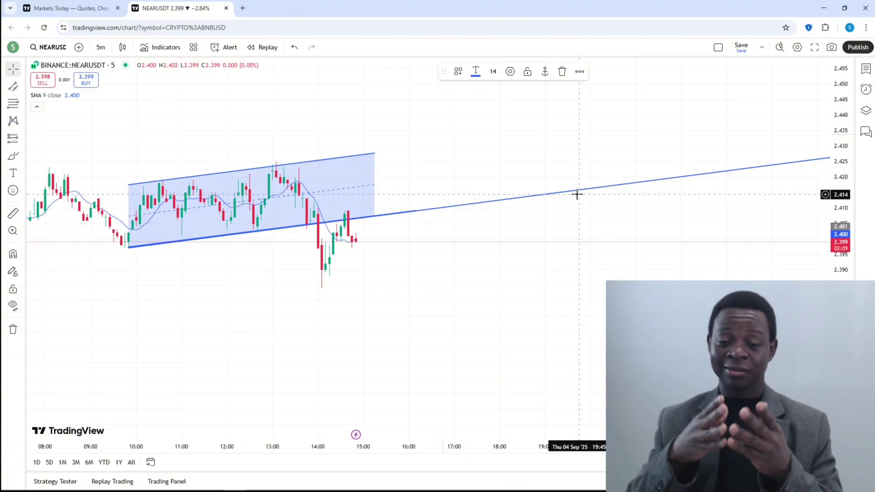
pyautogui.scroll(-3, 530, 187)
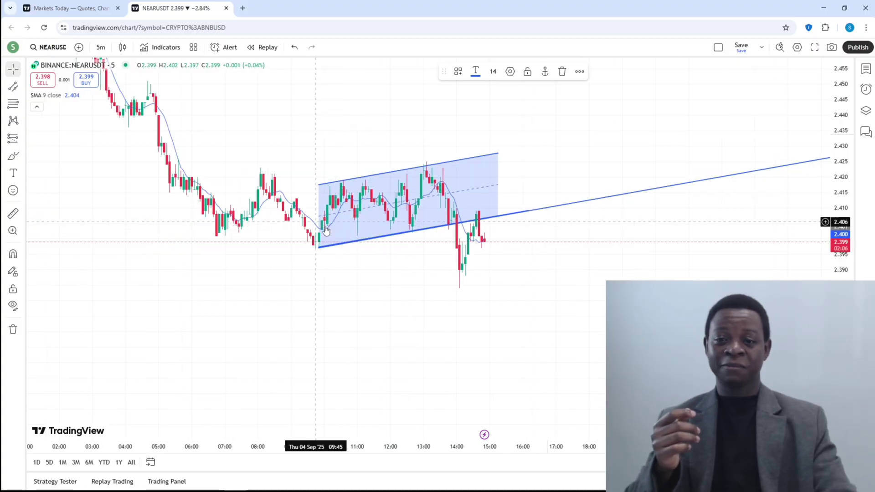